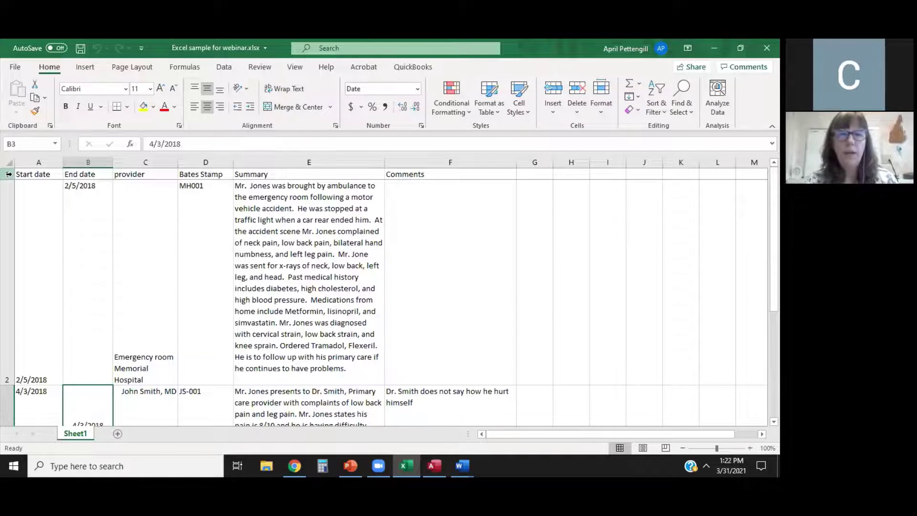
# Freeze the worksheet's top row so the column headings stay in view while scrolling
pyautogui.click(9, 174)
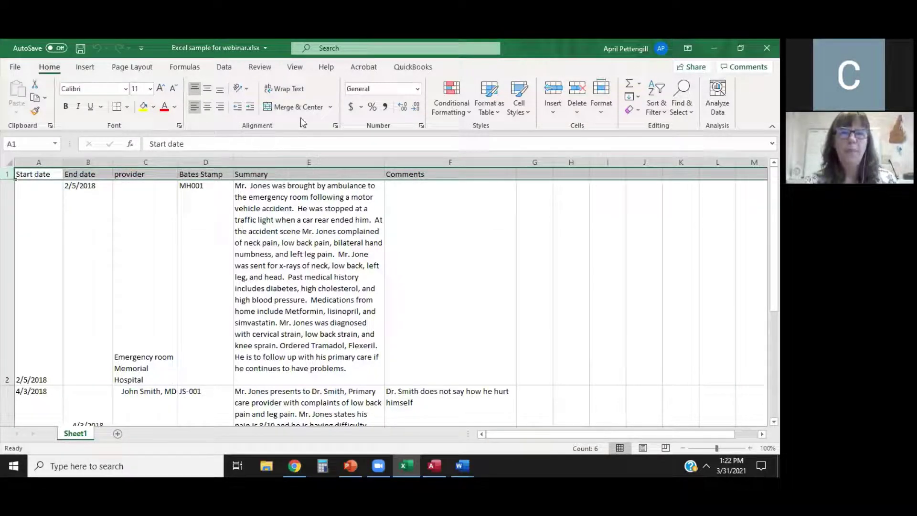
pyautogui.click(295, 68)
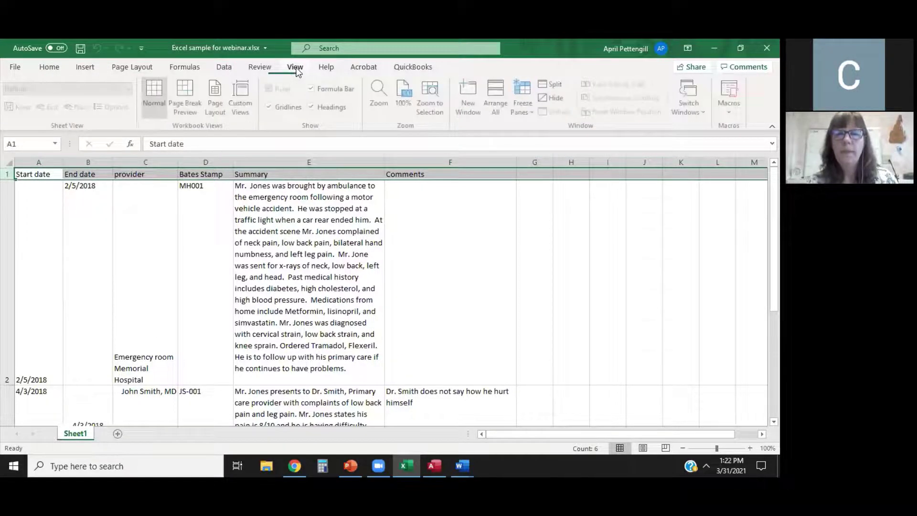
pyautogui.click(529, 119)
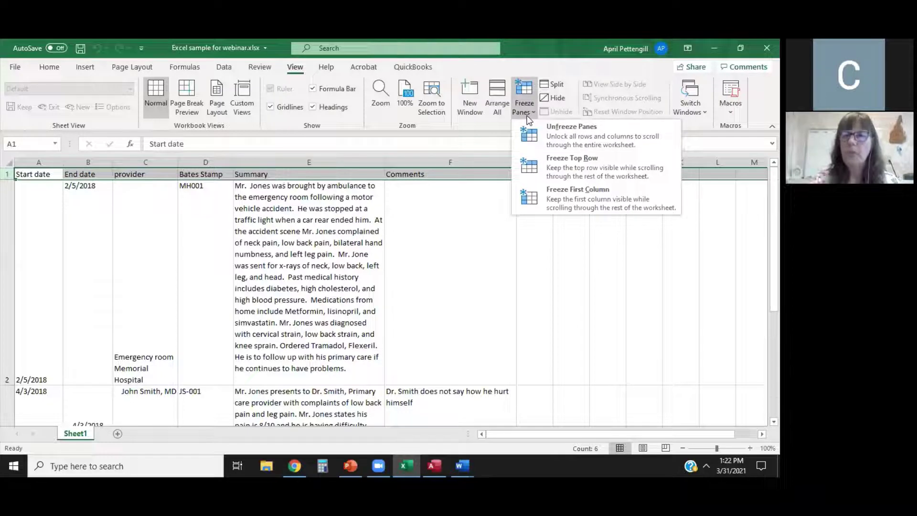
pyautogui.click(578, 167)
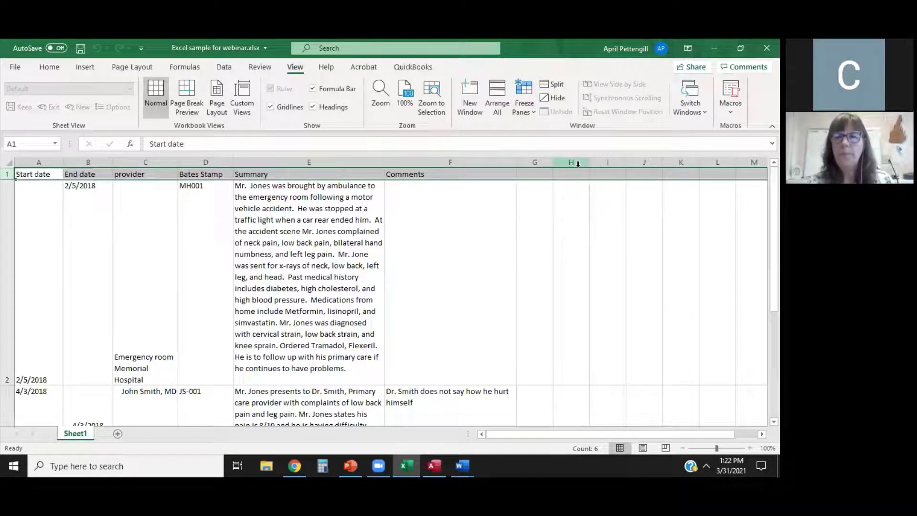
pyautogui.moveTo(774, 229)
pyautogui.mouseDown()
pyautogui.moveTo(774, 324)
pyautogui.moveTo(774, 229)
pyautogui.mouseUp()
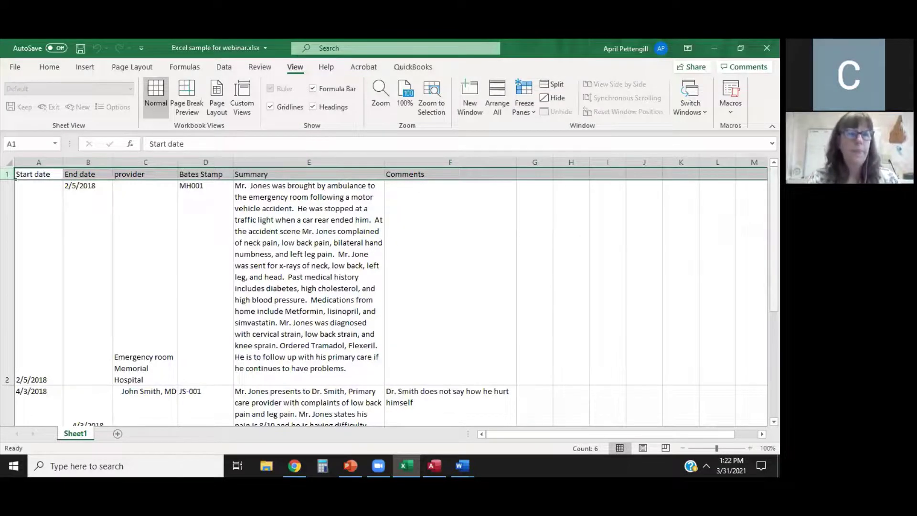
pyautogui.click(49, 68)
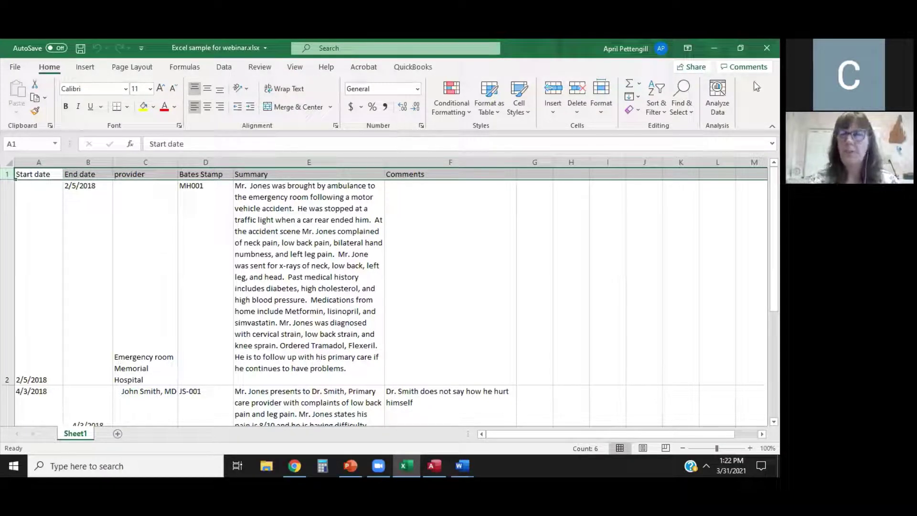
# Switch to Access, start a new Access window and look at the Event management template
pyautogui.click(434, 464)
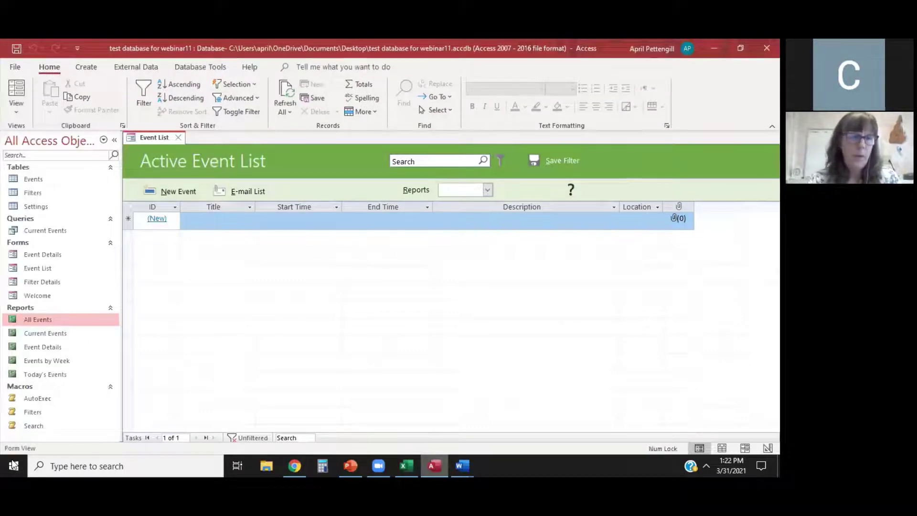
pyautogui.click(13, 464)
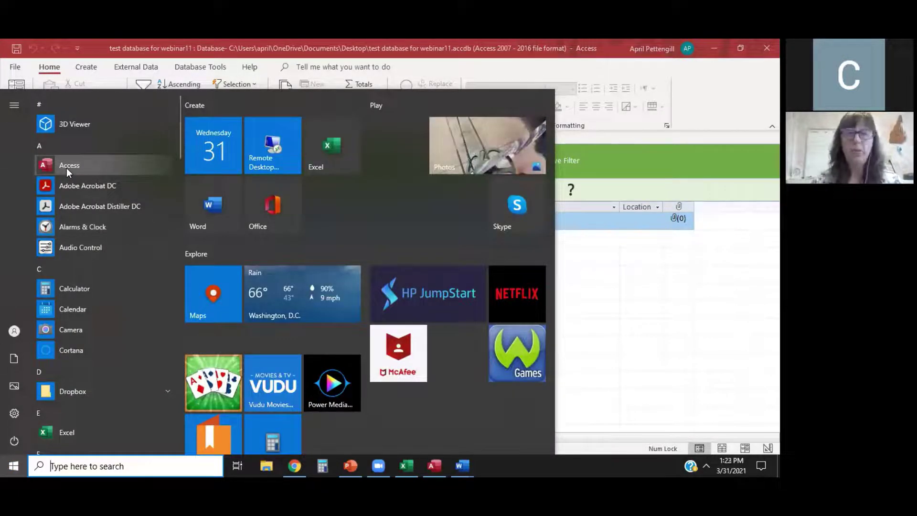
pyautogui.click(68, 169)
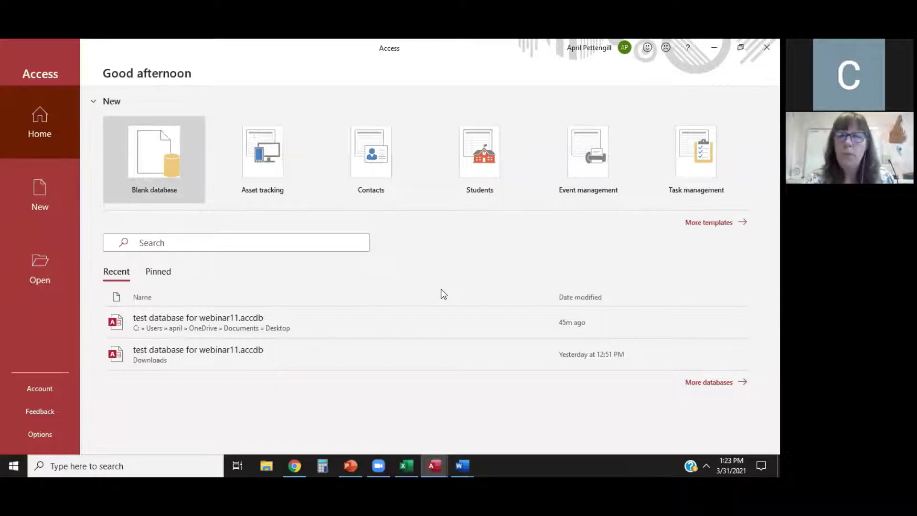
pyautogui.click(584, 193)
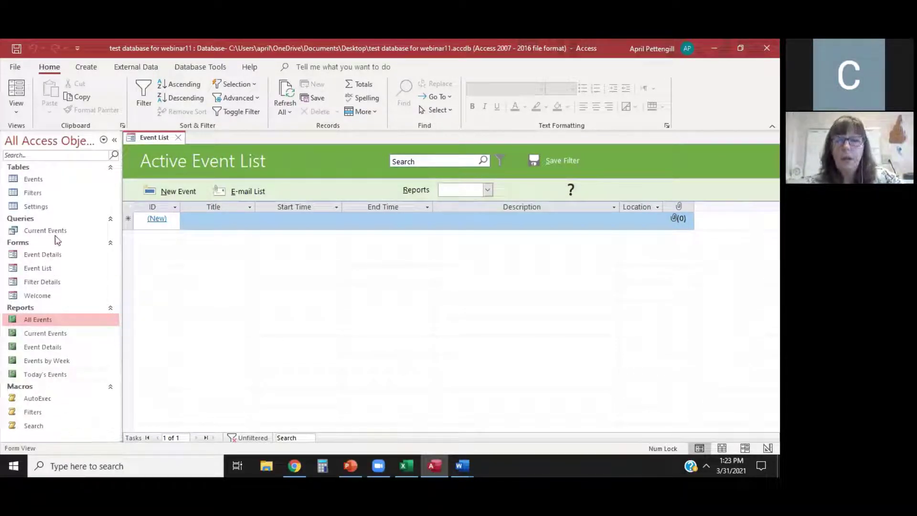
# Create a new event titled with the doctor's name and set its location to Office Visit
pyautogui.click(181, 196)
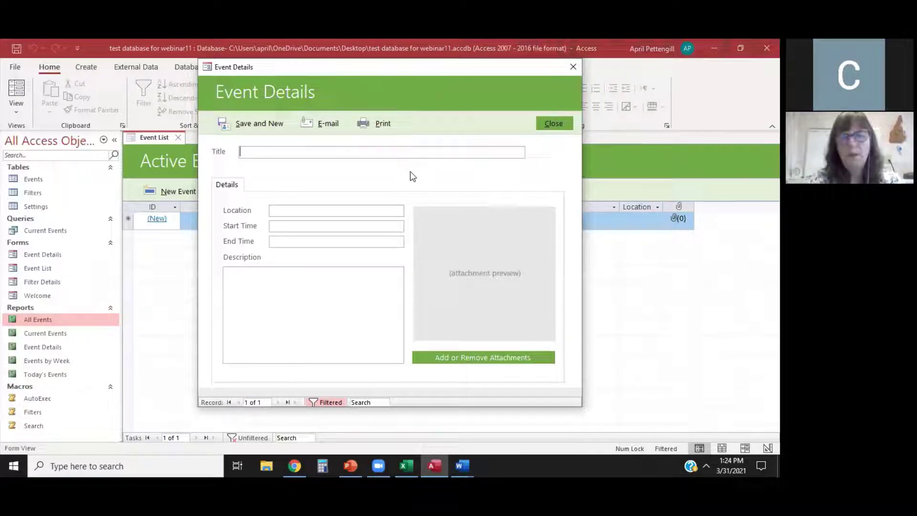
pyautogui.write('Dr. Smi')
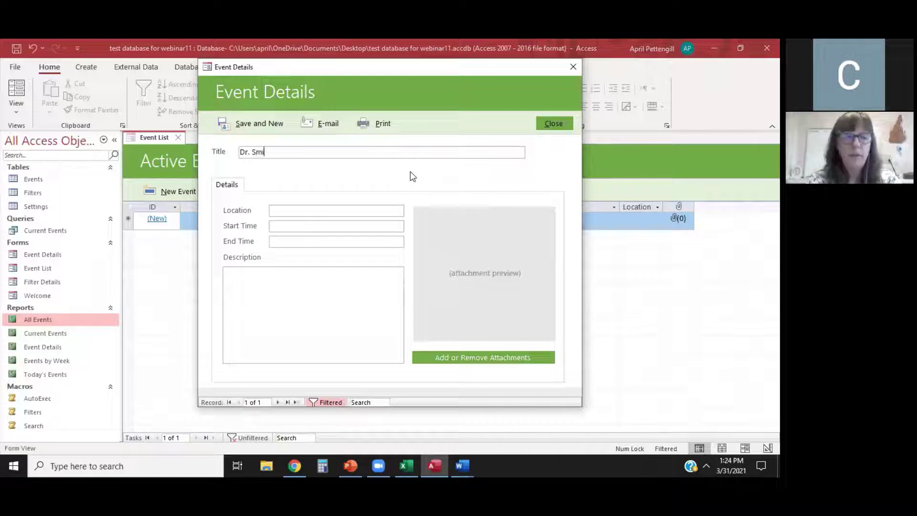
pyautogui.write('th')
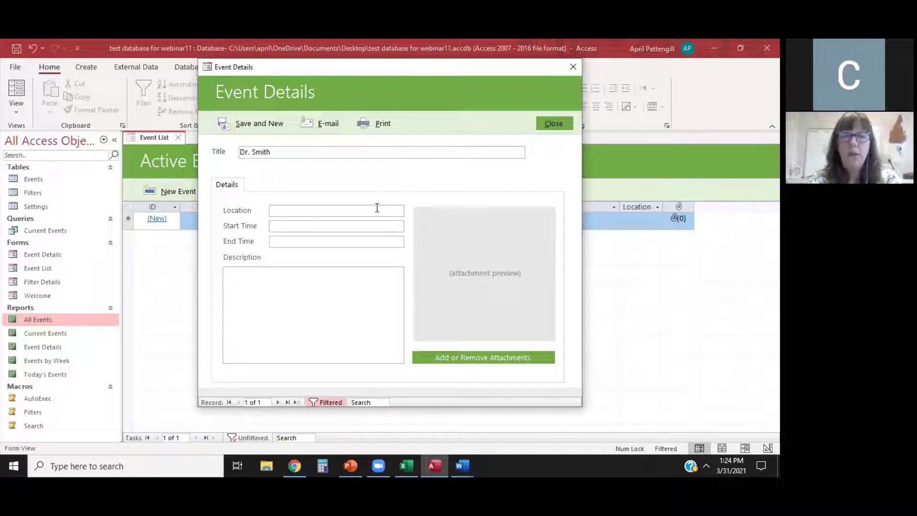
pyautogui.write('O')
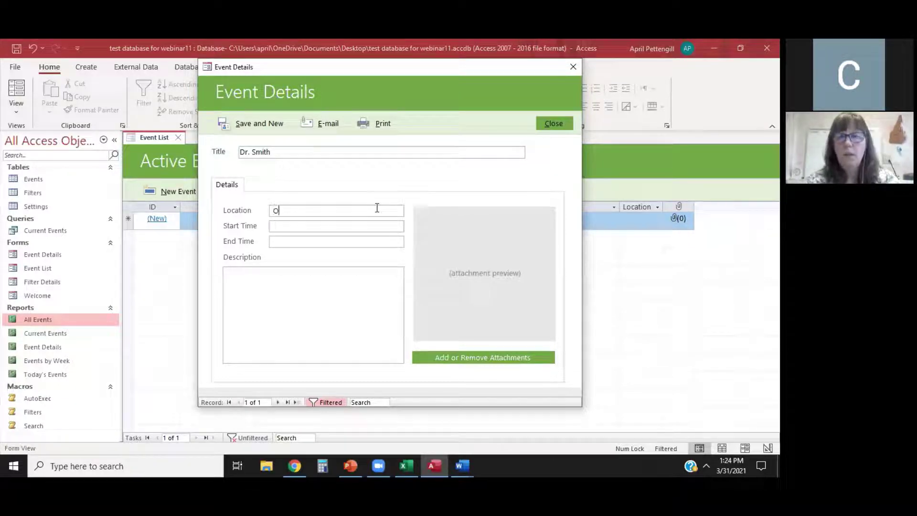
pyautogui.write('ffice Visit')
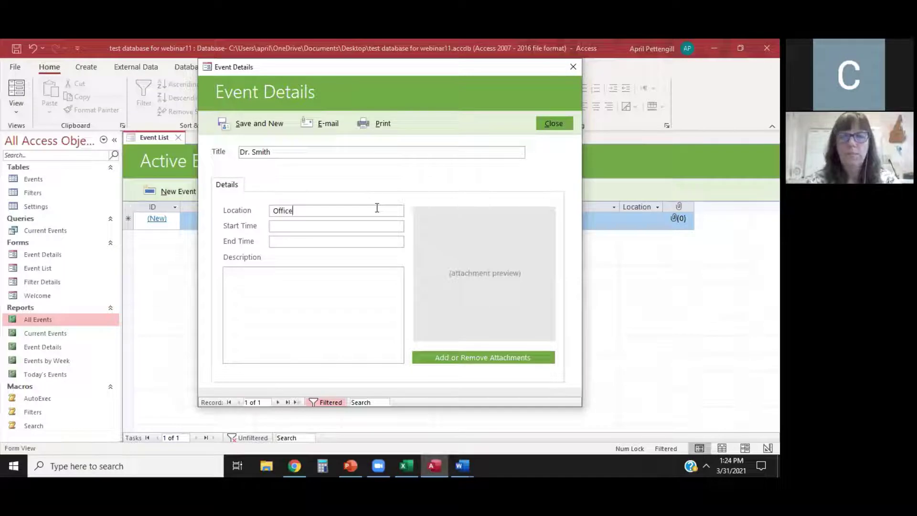
# Set both the start time and the end time of the event to 6/15/2020
pyautogui.click(303, 228)
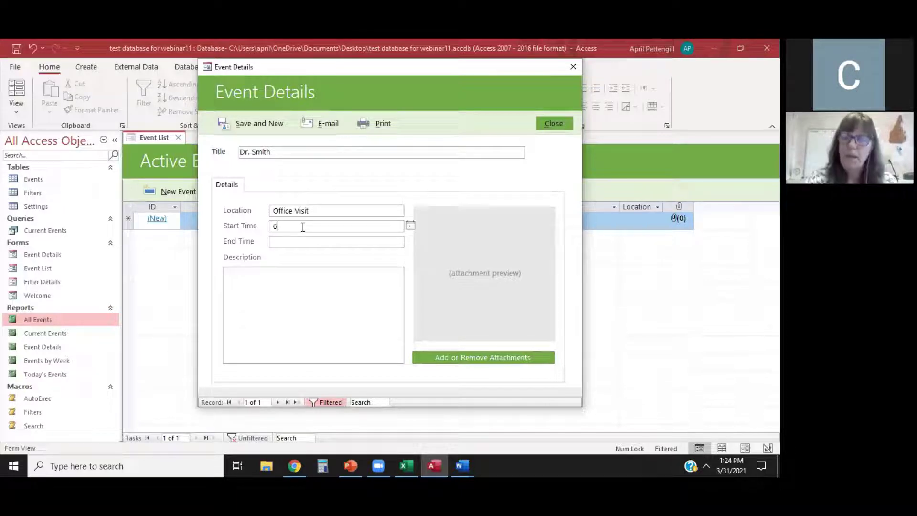
pyautogui.write('6/15/2020')
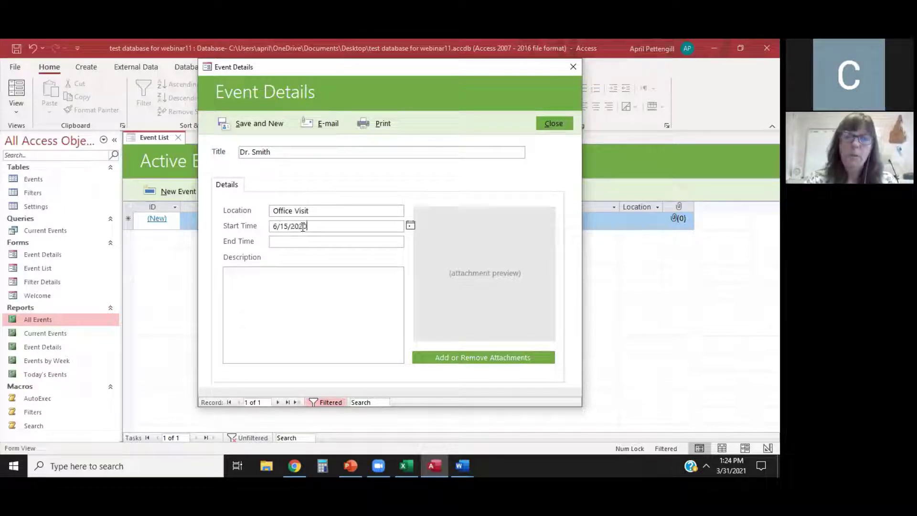
pyautogui.click(303, 240)
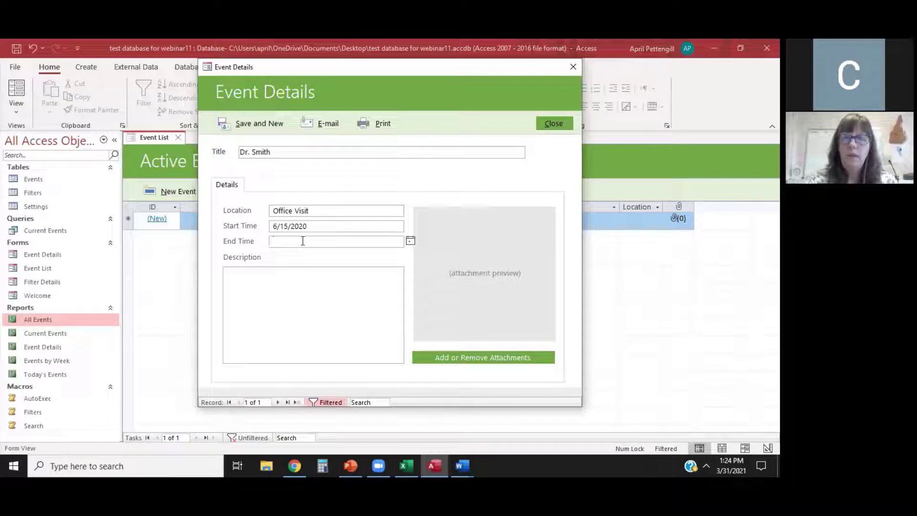
pyautogui.write('6/')
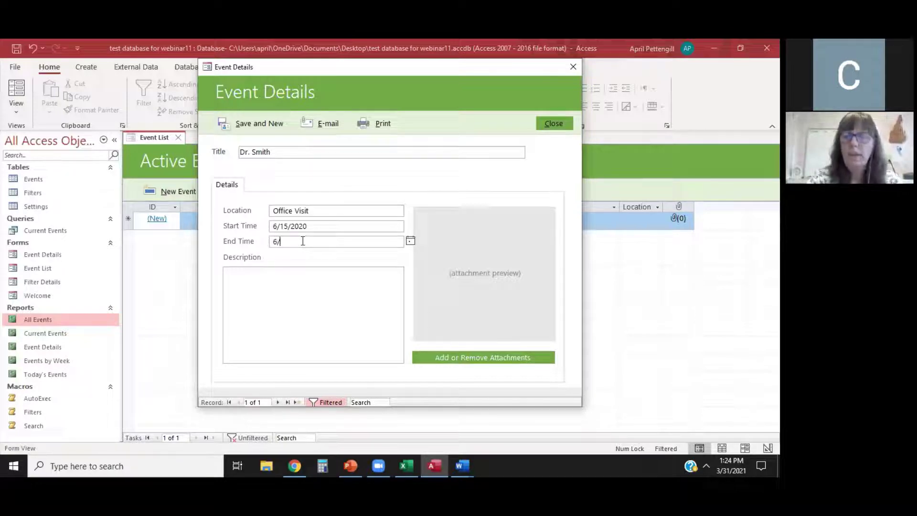
pyautogui.write('15/20')
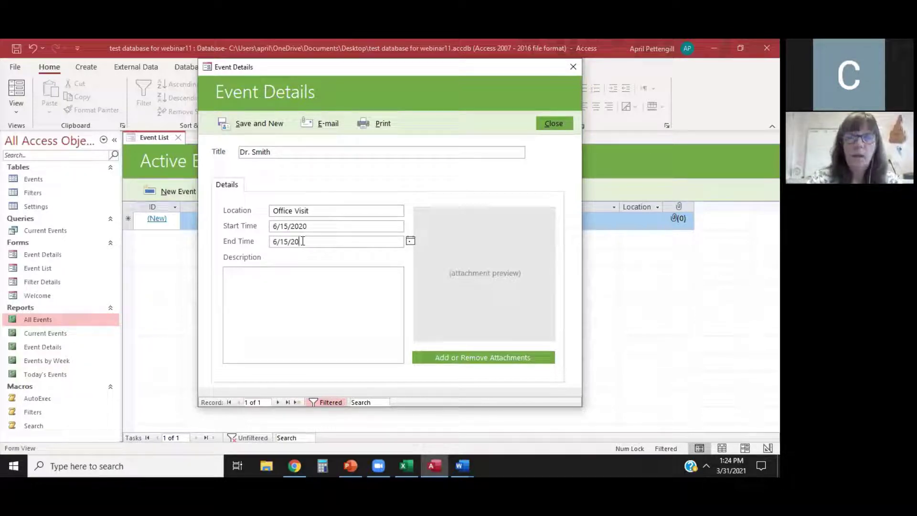
pyautogui.write('20')
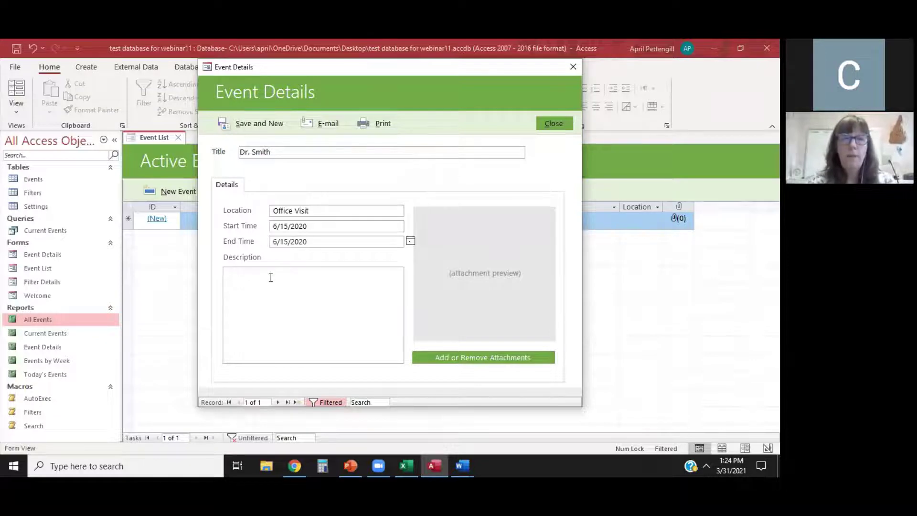
# Enter "Summary of the record" as the event's description and close the event details form
pyautogui.click(270, 276)
pyautogui.write('Summary of')
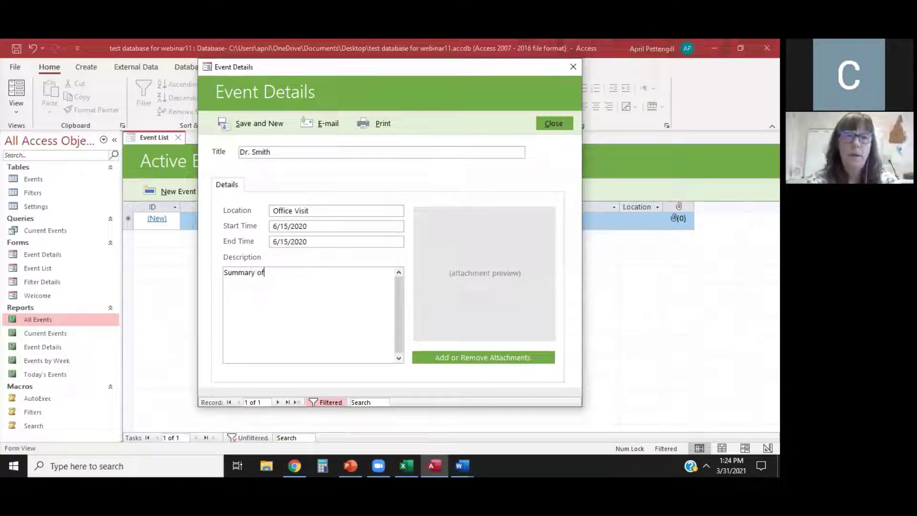
pyautogui.write(' the record')
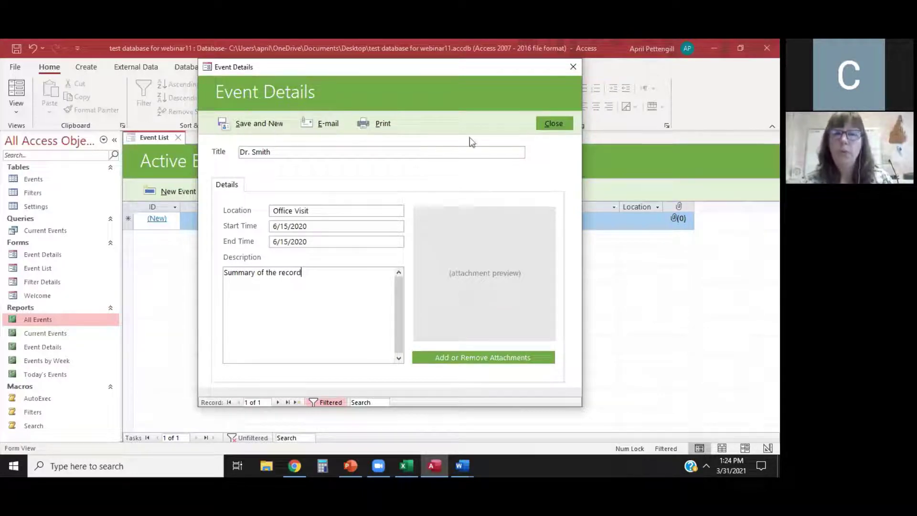
pyautogui.click(547, 125)
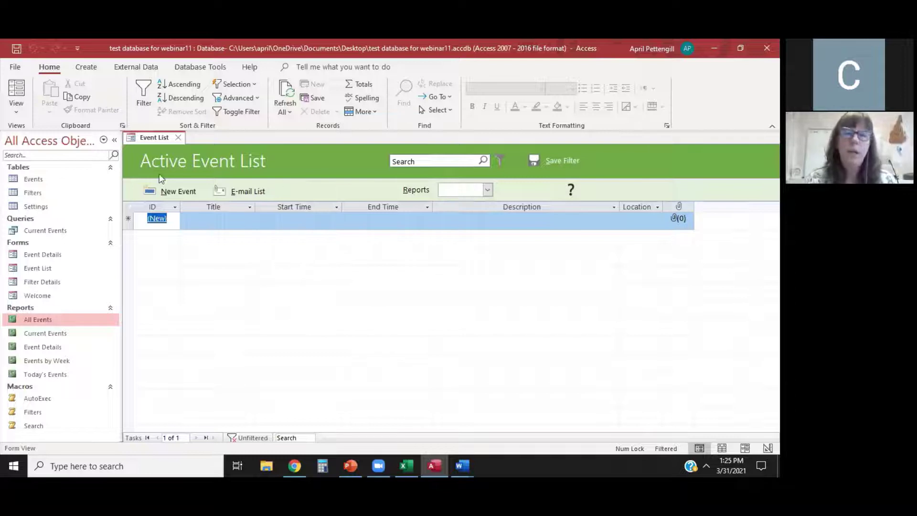
# Open the Events table and delete the newly added event record with ID 9
pyautogui.doubleClick(34, 180)
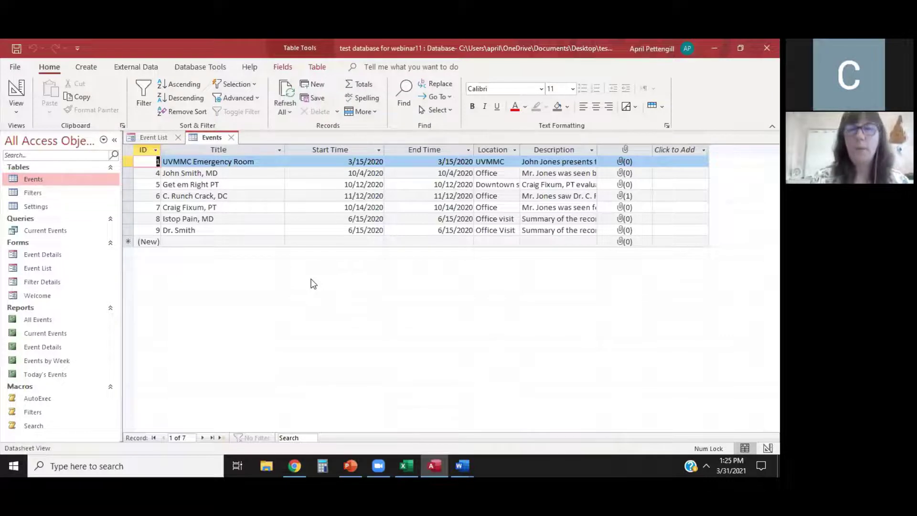
pyautogui.click(128, 228)
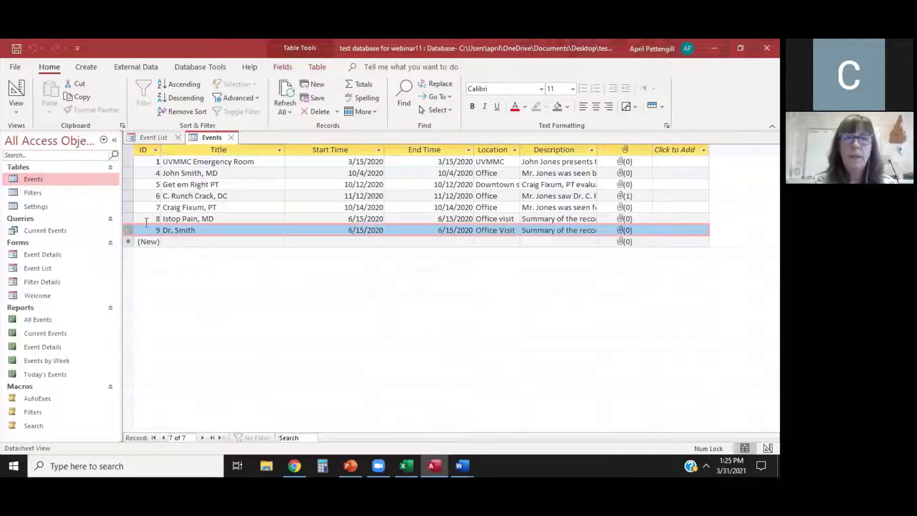
pyautogui.click(319, 112)
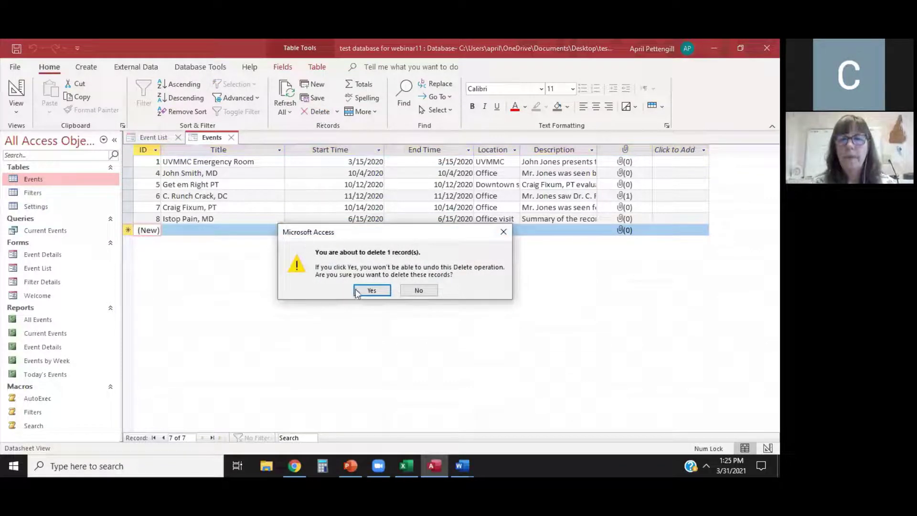
pyautogui.click(379, 293)
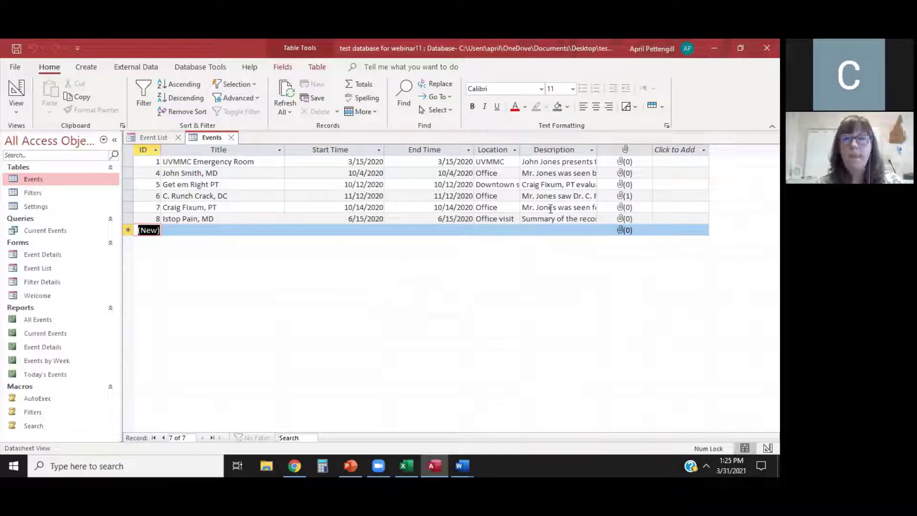
# Minimize the open windows to reach the desktop and launch Legal Nurse Systems
pyautogui.click(709, 44)
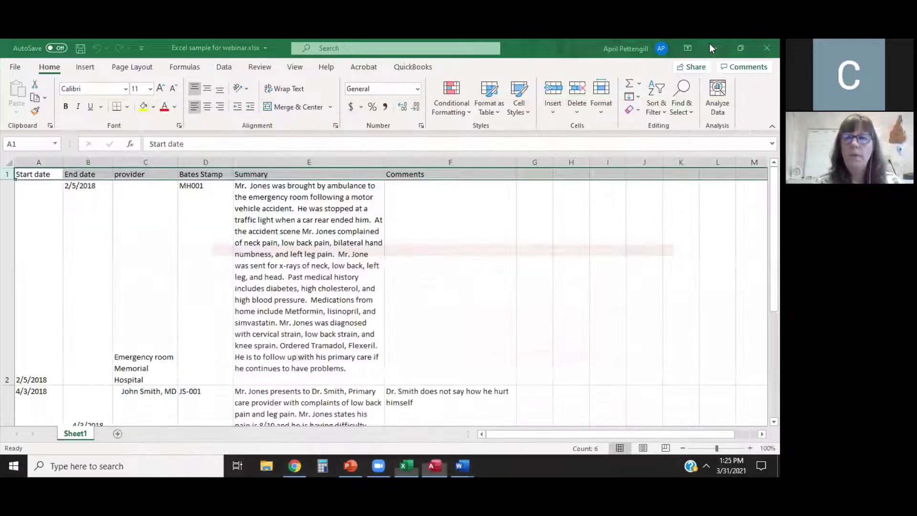
pyautogui.click(710, 44)
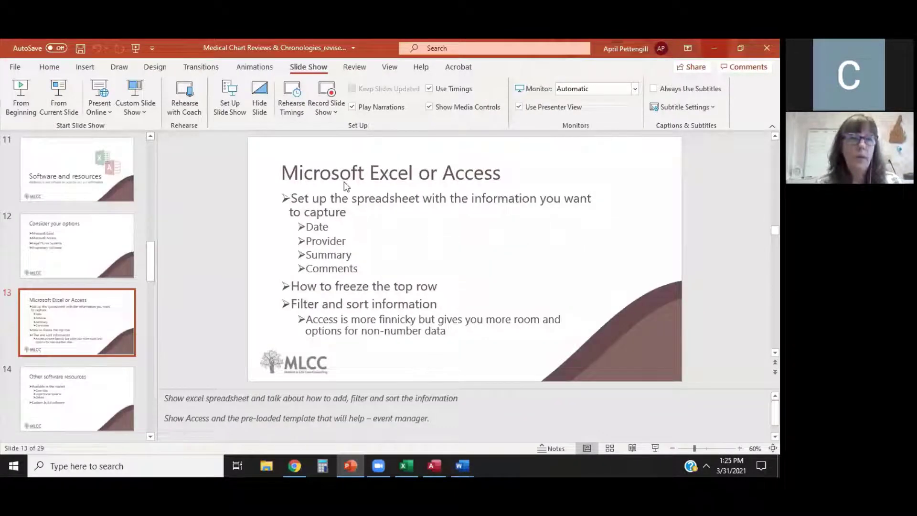
pyautogui.press('super+d')
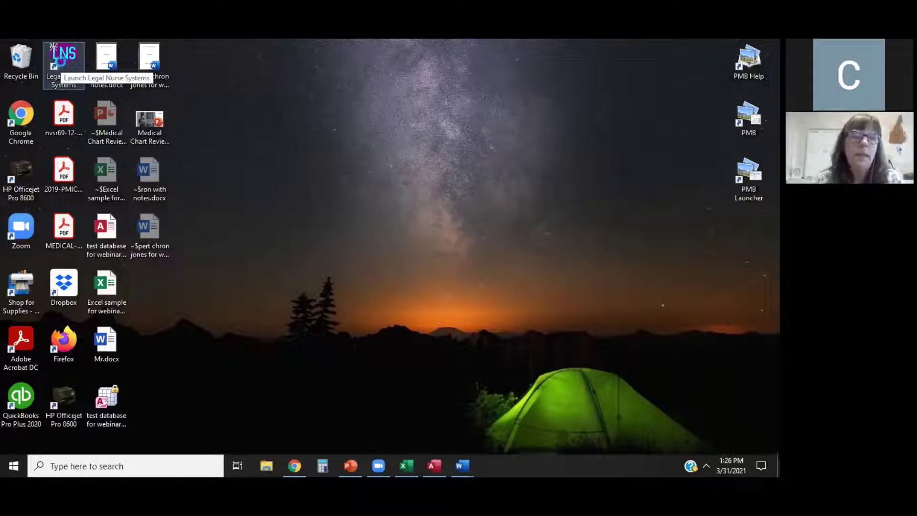
pyautogui.doubleClick(60, 61)
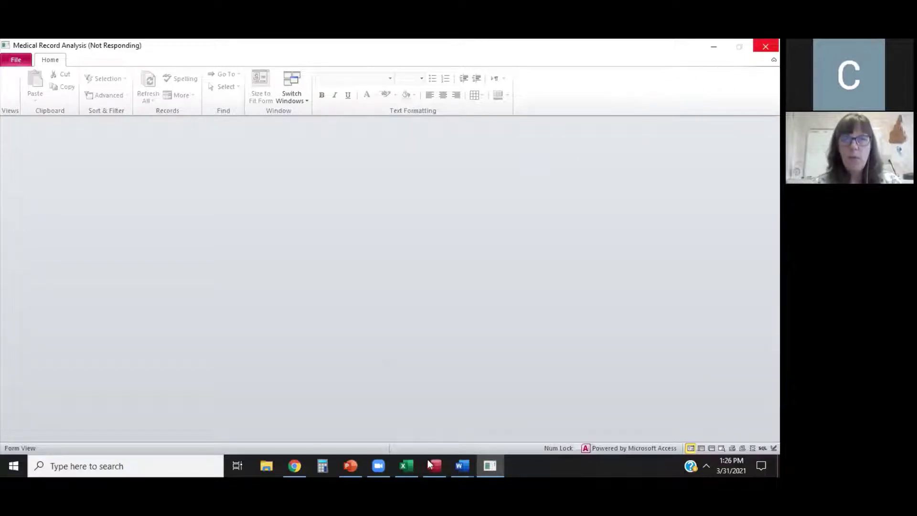
# Log in to Medical Record Analysis with the login name and the account password
pyautogui.write('alo')
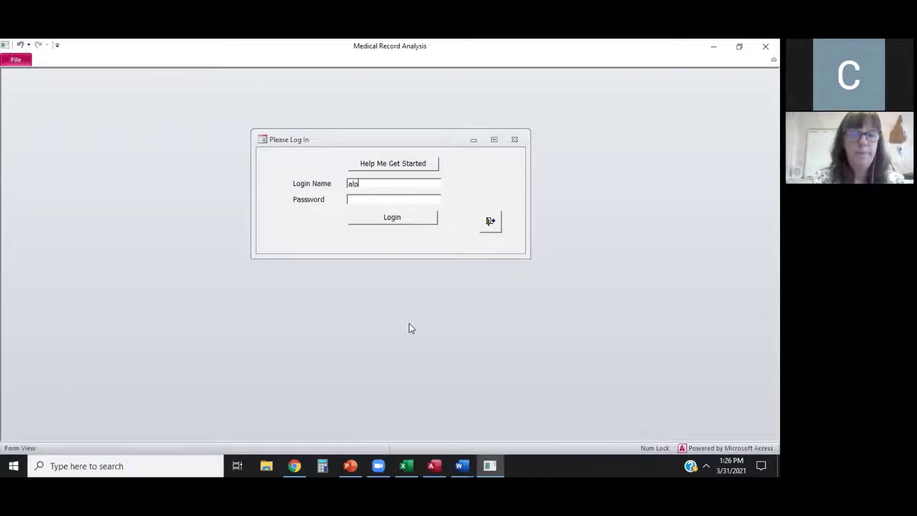
pyautogui.write('med')
pyautogui.press('Tab')
pyautogui.write('*')
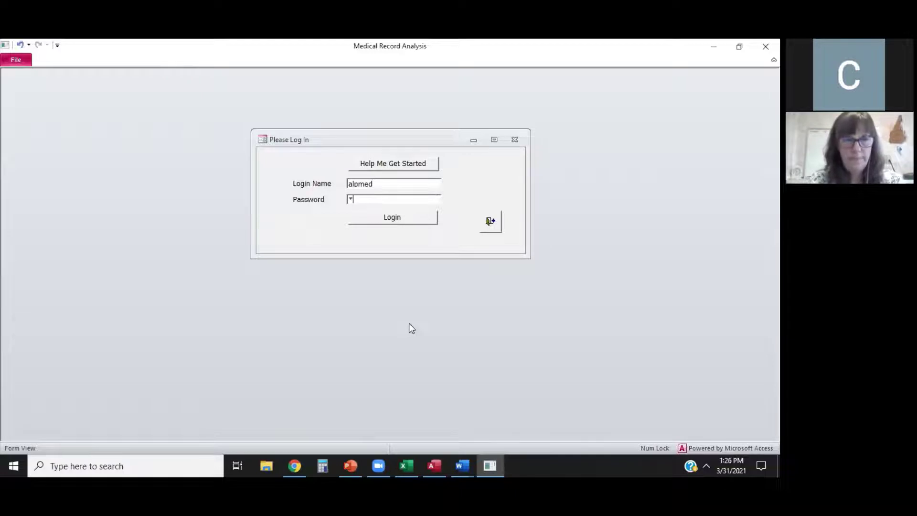
pyautogui.write('****')
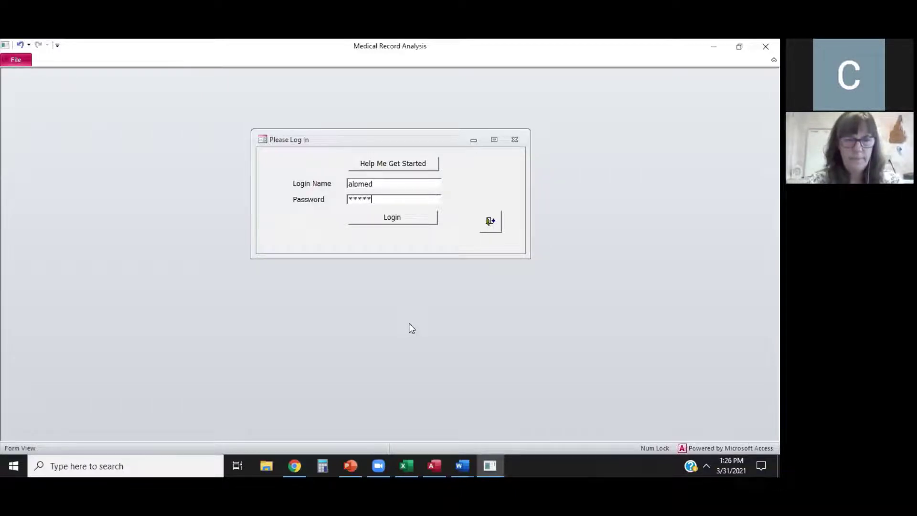
pyautogui.write('*****')
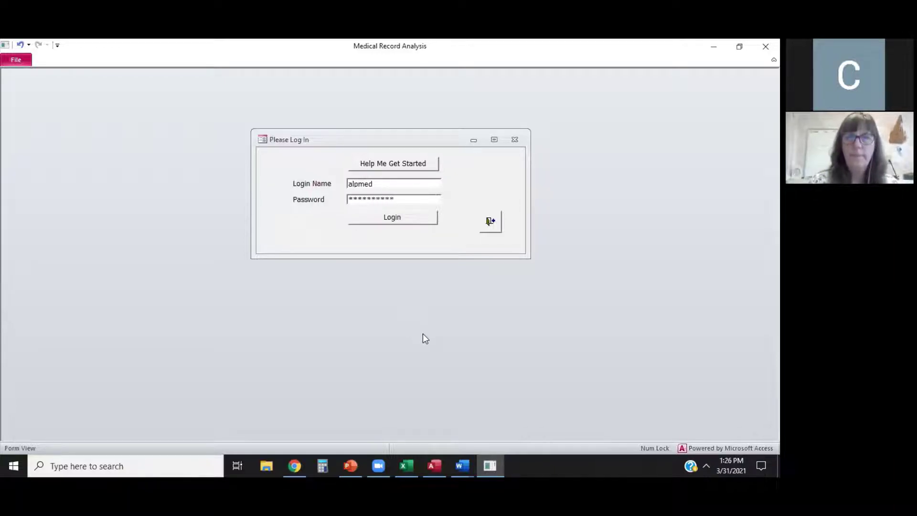
pyautogui.click(419, 217)
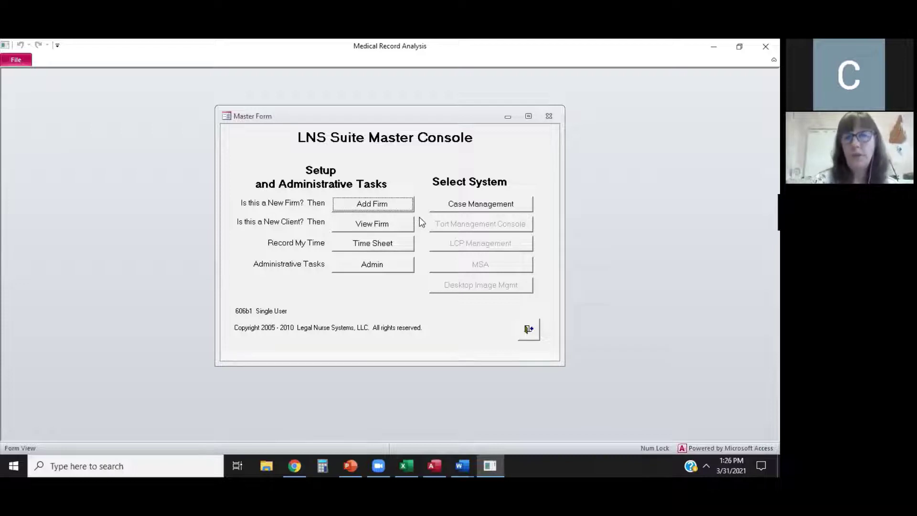
# Open Case Management, select the sample client's case for Testing Attorneys, LLP, and open its medical records for adding and viewing
pyautogui.click(475, 206)
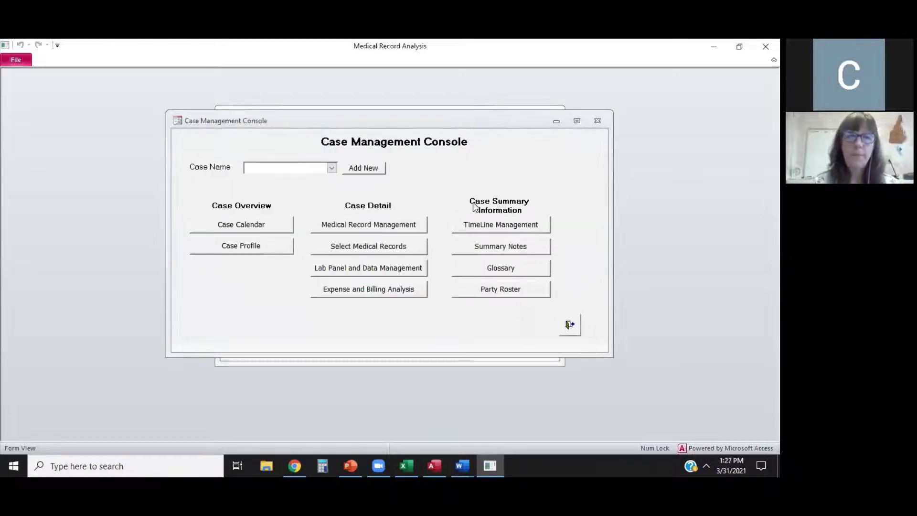
pyautogui.click(331, 168)
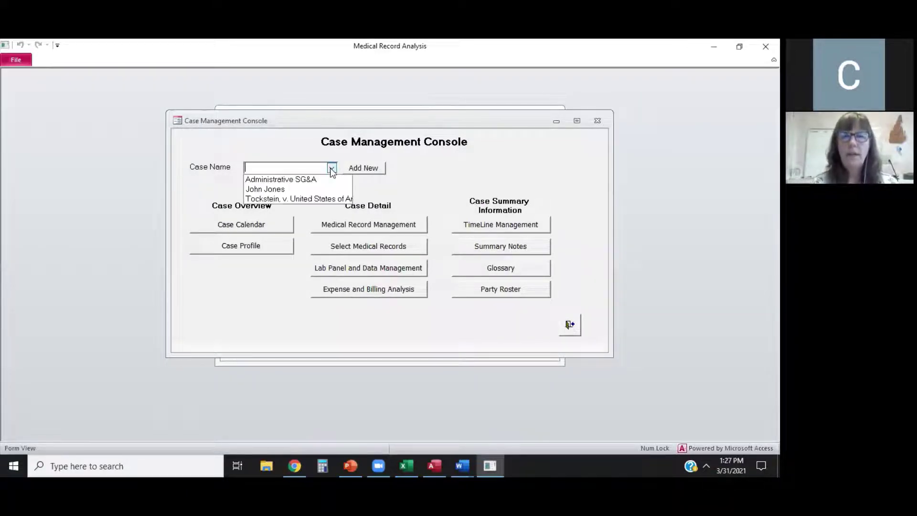
pyautogui.click(265, 189)
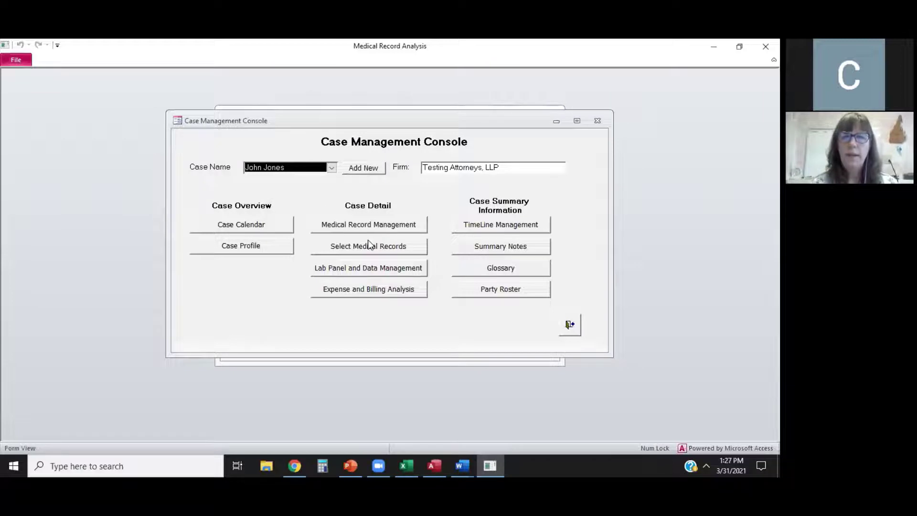
pyautogui.click(372, 225)
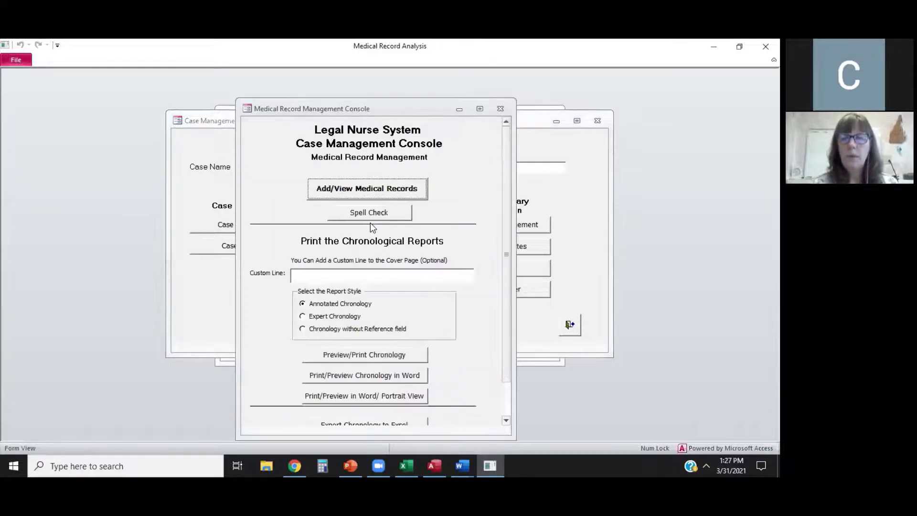
pyautogui.click(373, 188)
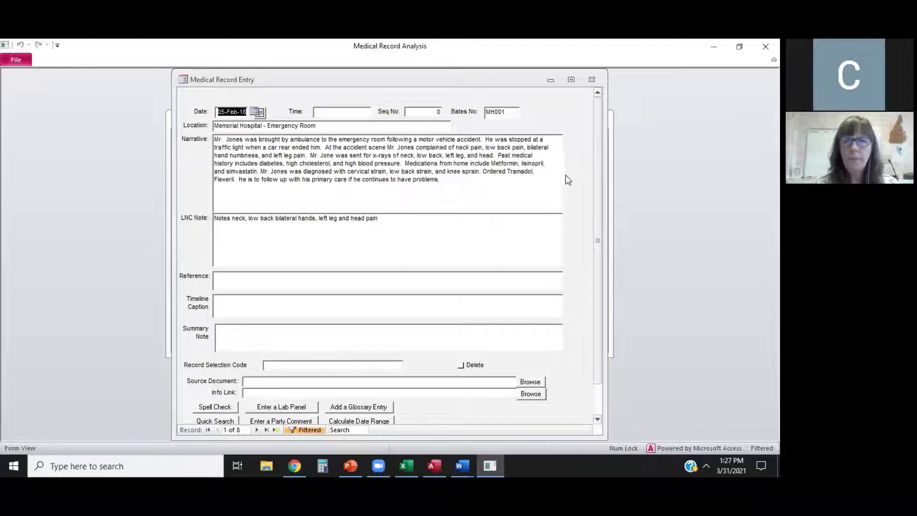
# Browse the case's medical record entries from the first through the last and advance to a blank new record
pyautogui.moveTo(600, 215); pyautogui.dragTo(602, 267)
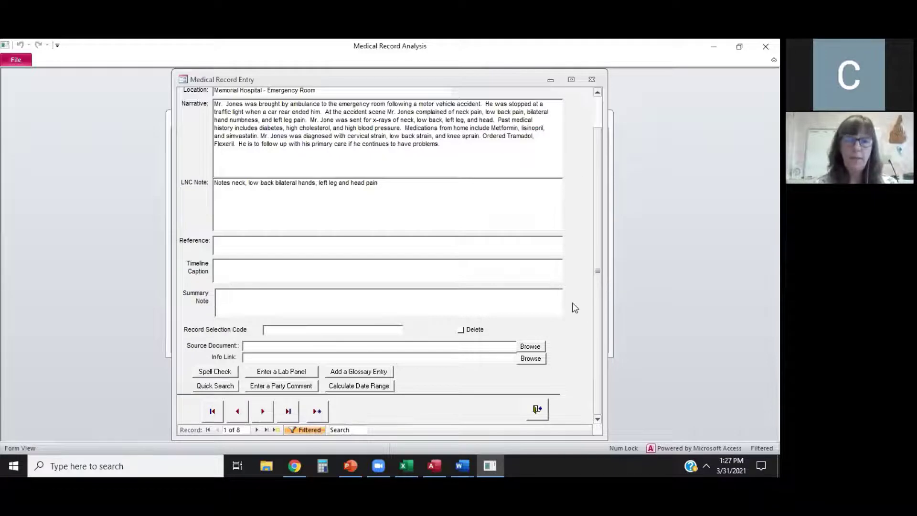
pyautogui.click(262, 412)
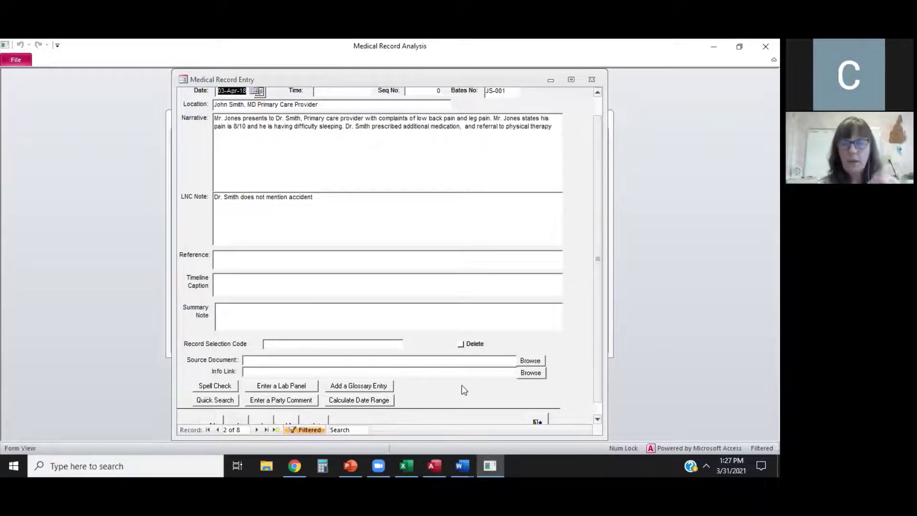
pyautogui.click(267, 429)
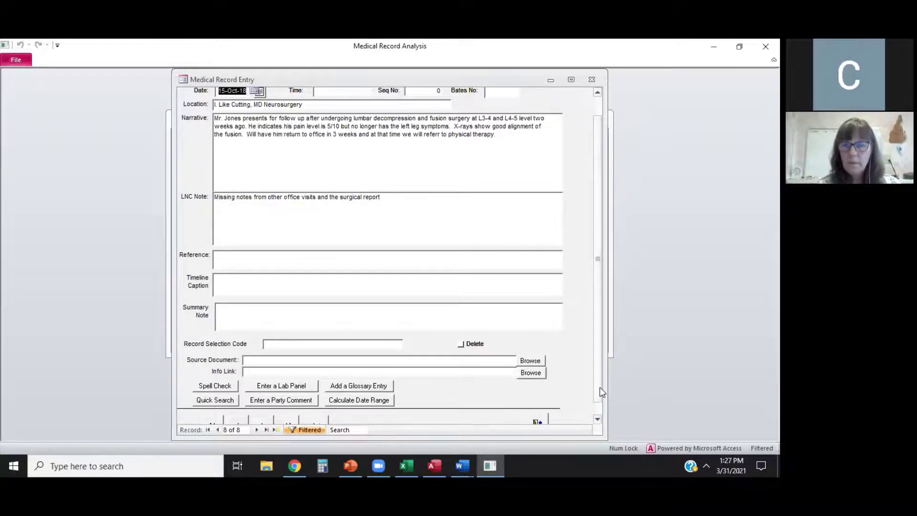
pyautogui.scroll(-1, 601, 385)
pyautogui.click(260, 409)
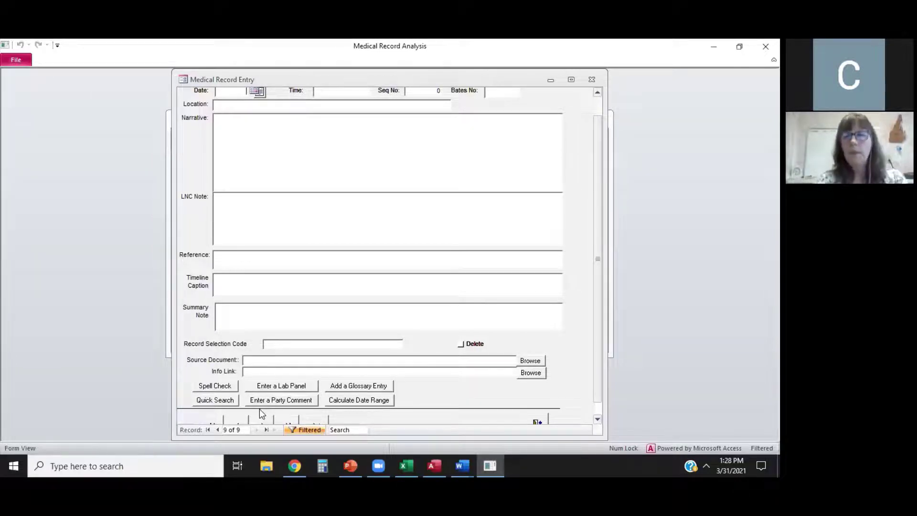
# Minimize the medical record program, resume the PowerPoint slide show, and advance to the "Other software resources" slide
pyautogui.click(712, 50)
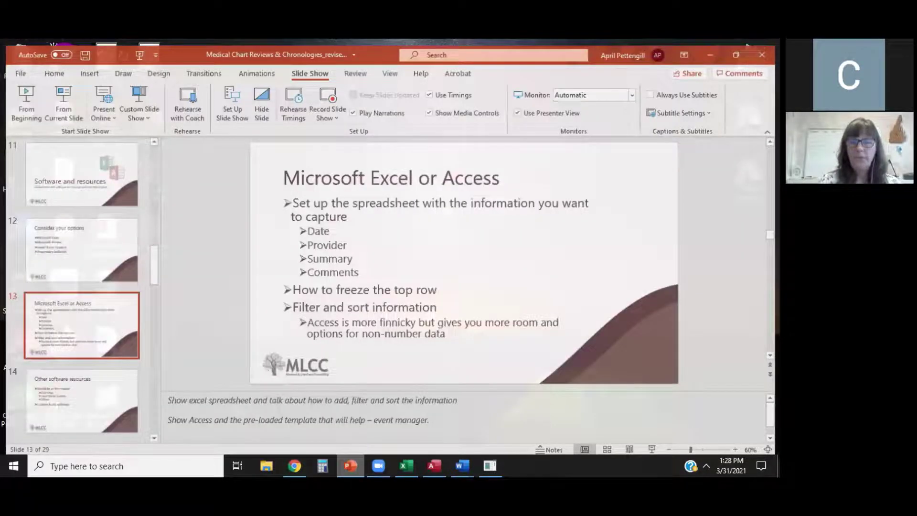
pyautogui.hotkey('shift', 'F5')
pyautogui.press('Right')
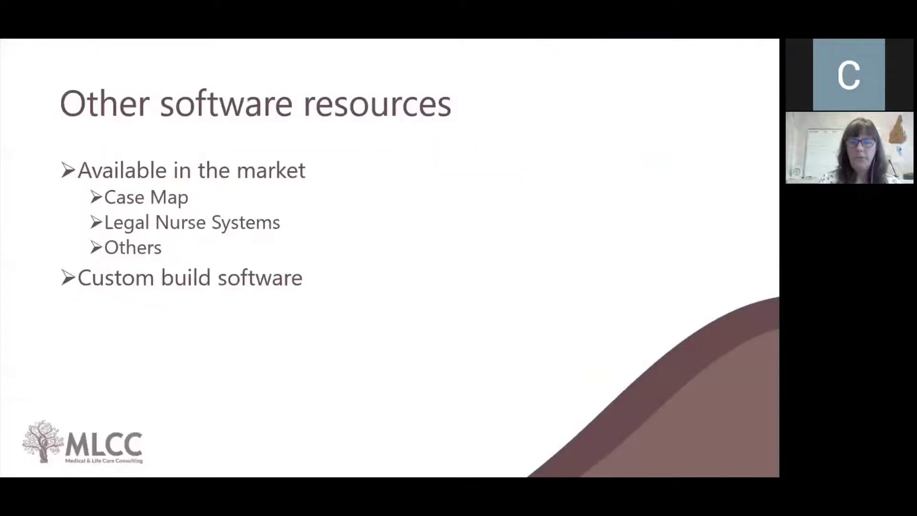
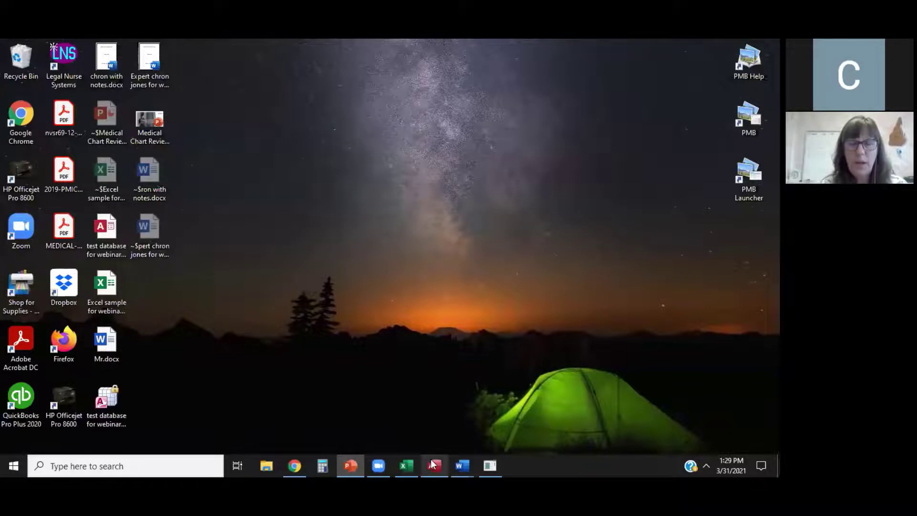
# Switch to the Access test database and sort the Events table by Start Time from oldest to newest
pyautogui.moveTo(432, 463)
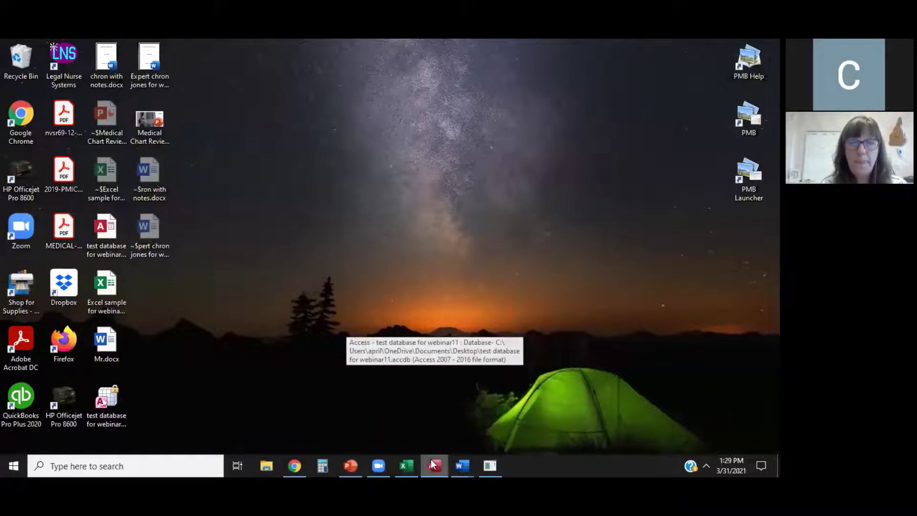
pyautogui.click(432, 463)
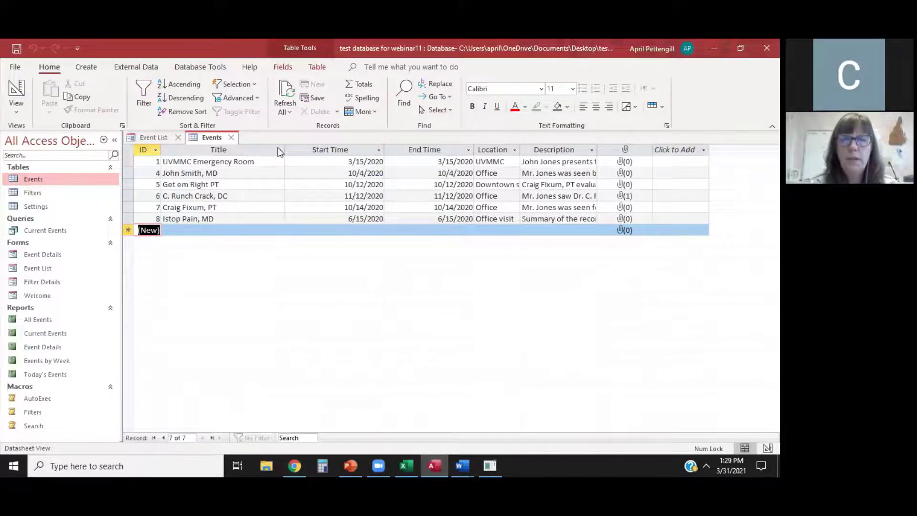
pyautogui.click(379, 151)
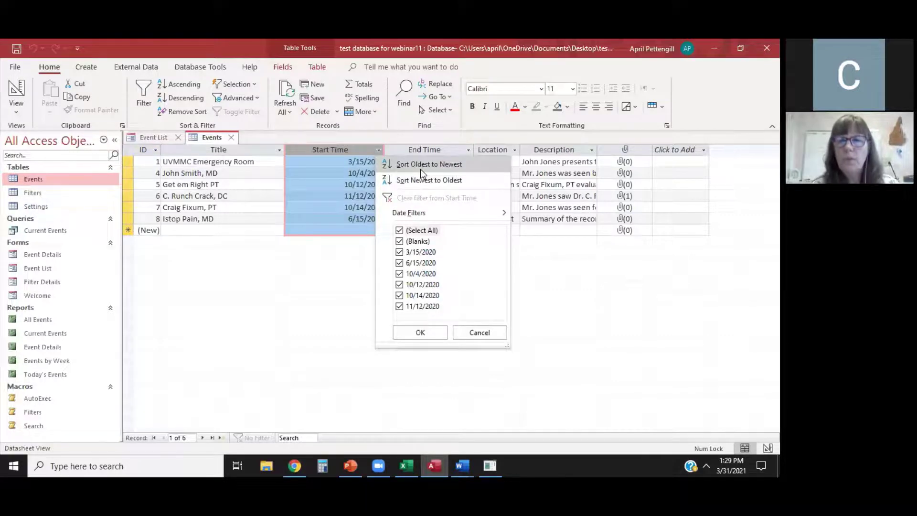
pyautogui.click(252, 149)
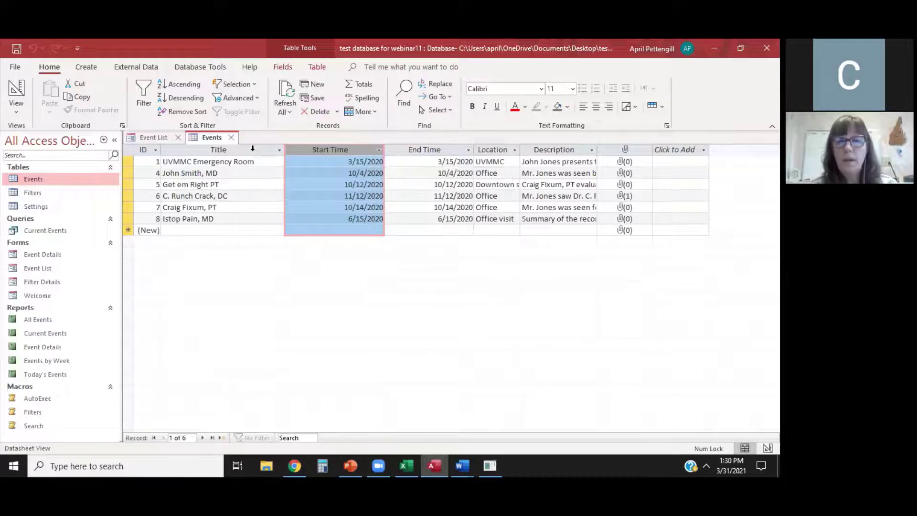
pyautogui.click(253, 149)
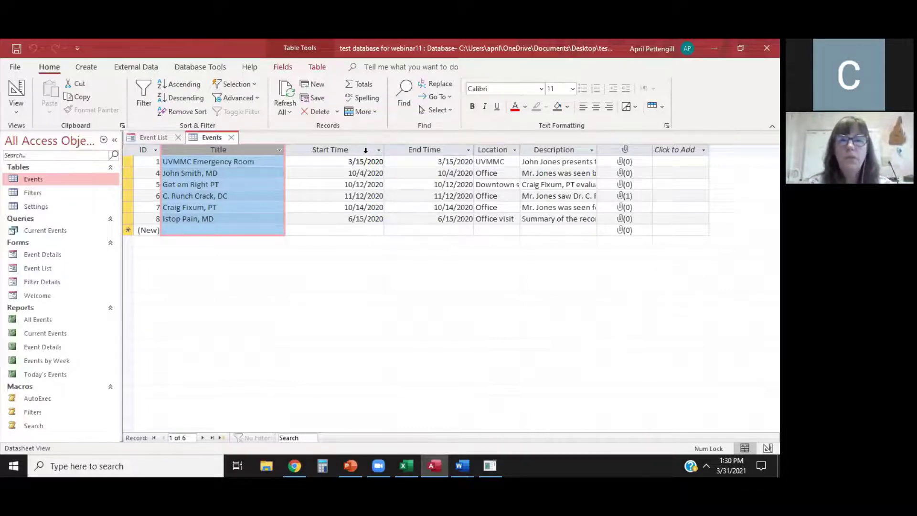
pyautogui.click(379, 150)
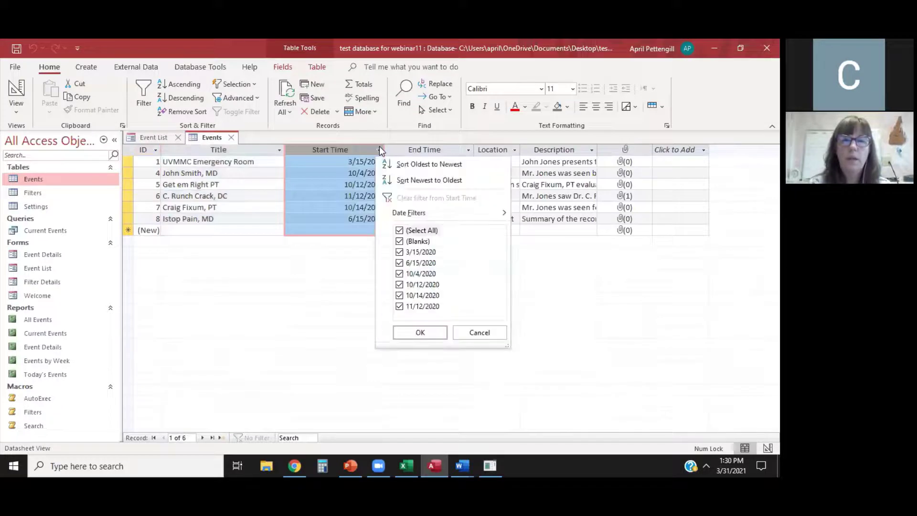
pyautogui.click(406, 167)
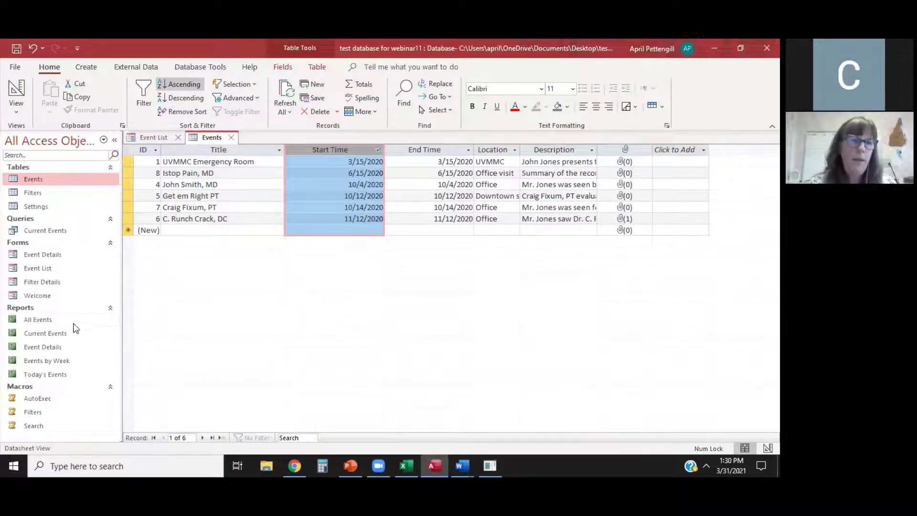
# Open and review the All Events report, and close the database without saving the design changes to the Events table
pyautogui.click(36, 320)
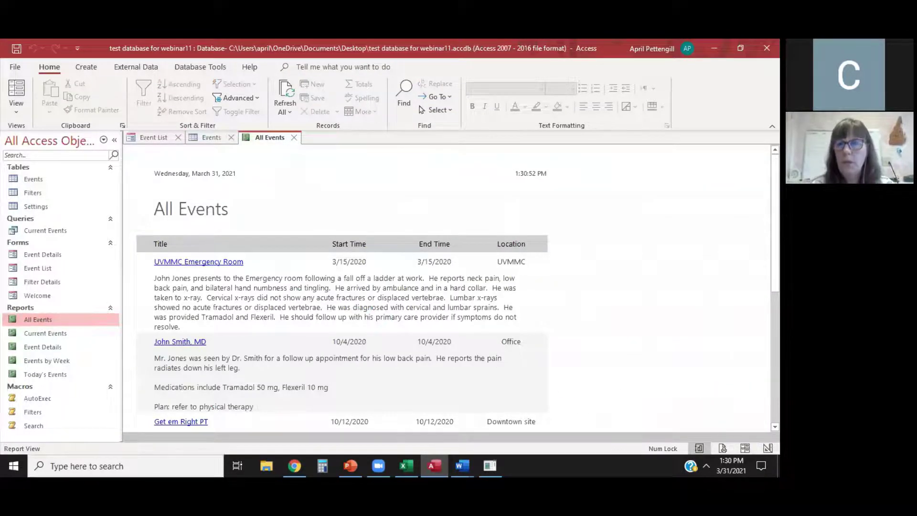
pyautogui.scroll(-2, 342, 286)
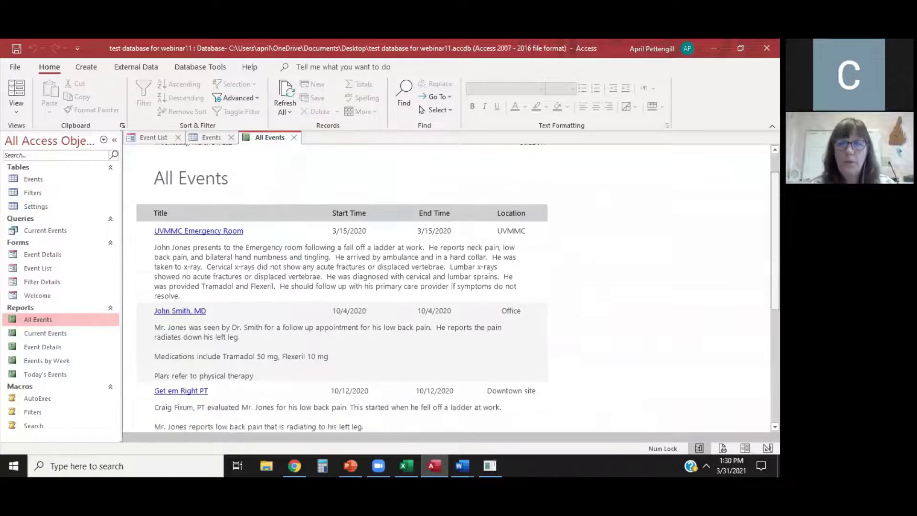
pyautogui.scroll(-2, 341, 287)
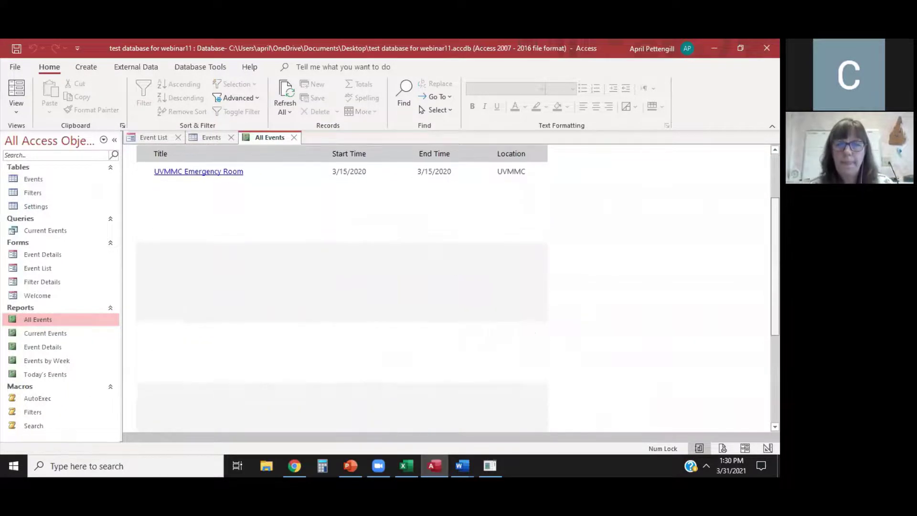
pyautogui.scroll(-1, 341, 287)
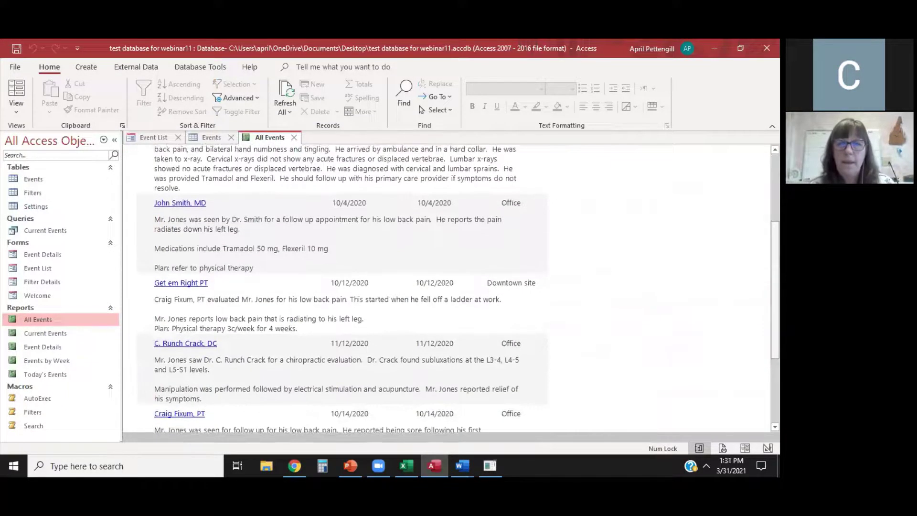
pyautogui.scroll(2, 341, 286)
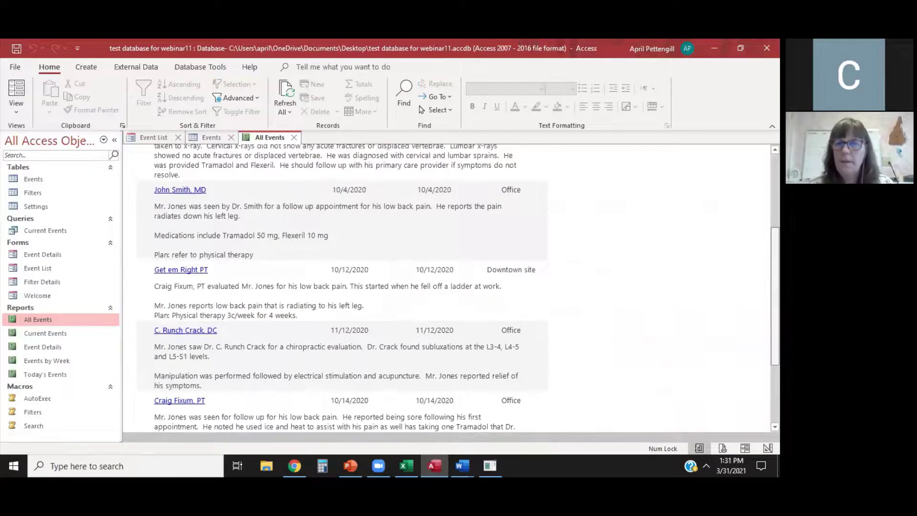
pyautogui.scroll(3, 341, 286)
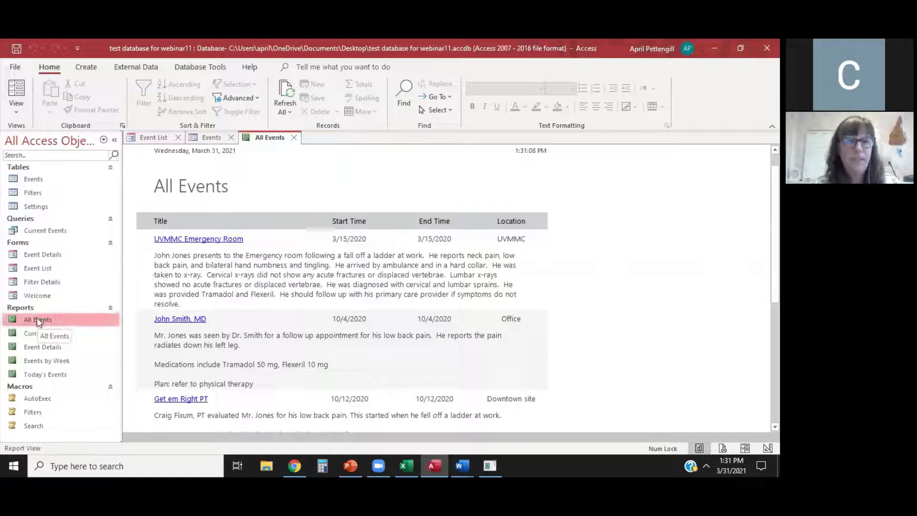
pyautogui.click(766, 48)
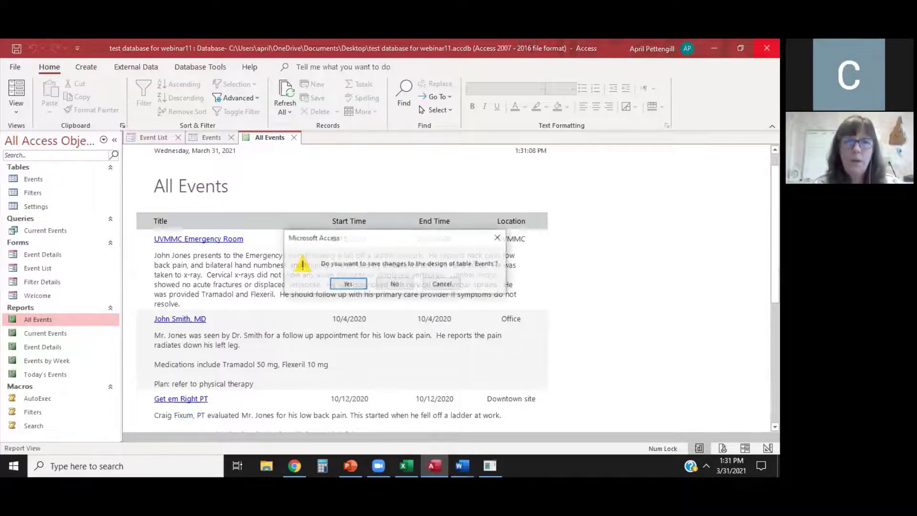
pyautogui.click(410, 283)
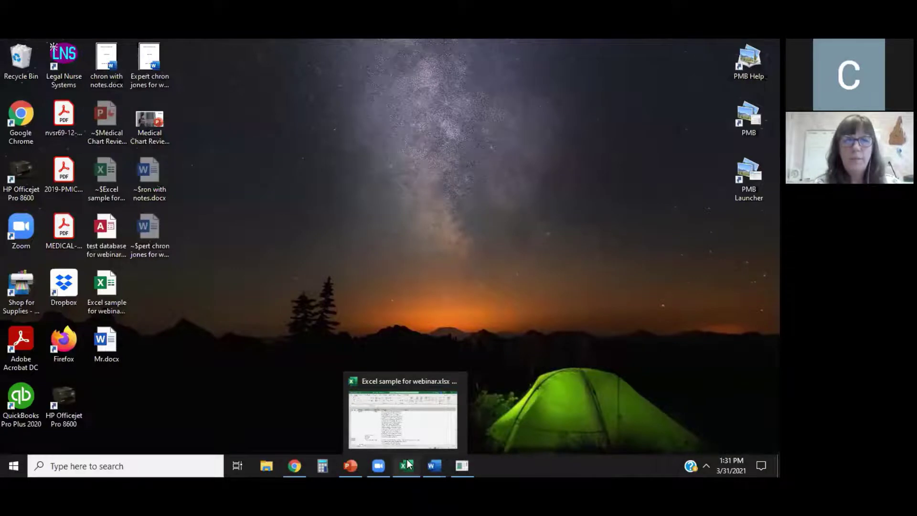
# Switch to the Excel sample workbook and add filters to the header row of Sheet1
pyautogui.click(407, 463)
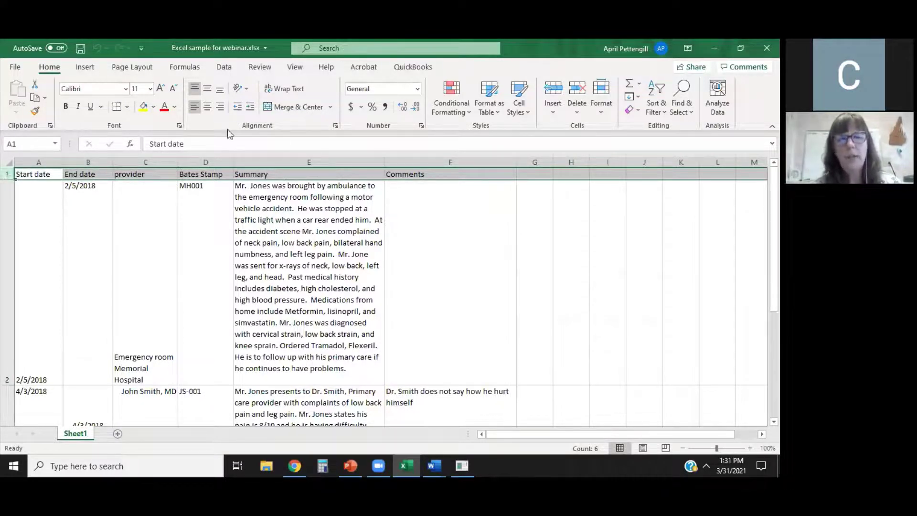
pyautogui.click(657, 96)
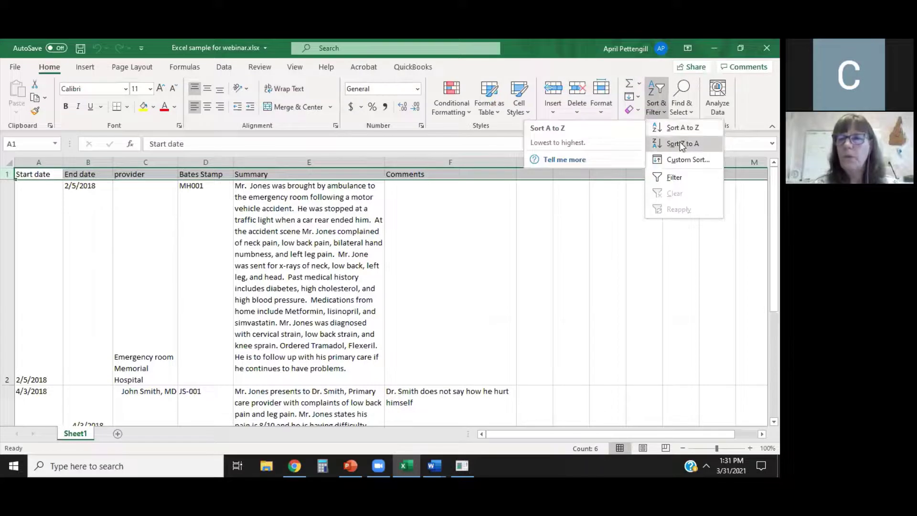
pyautogui.click(673, 174)
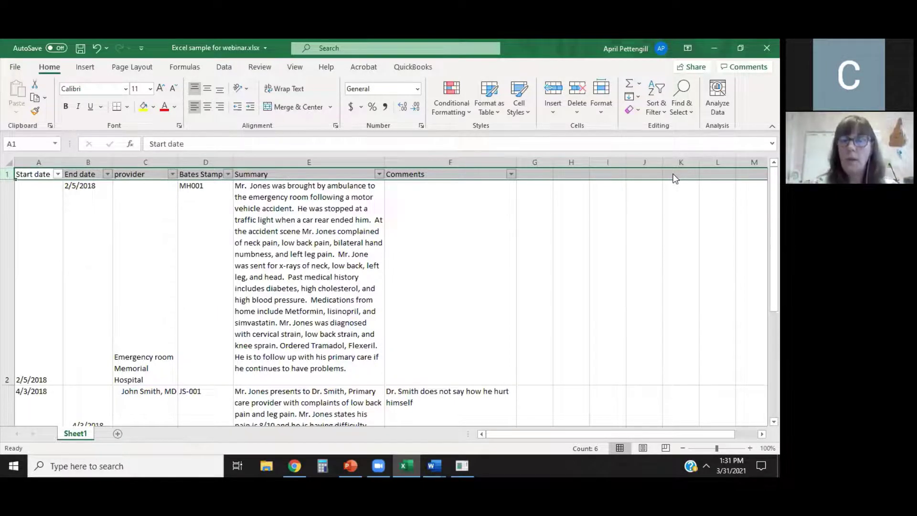
# Filter the provider column to show only the pain management physician's entries and review them
pyautogui.click(58, 175)
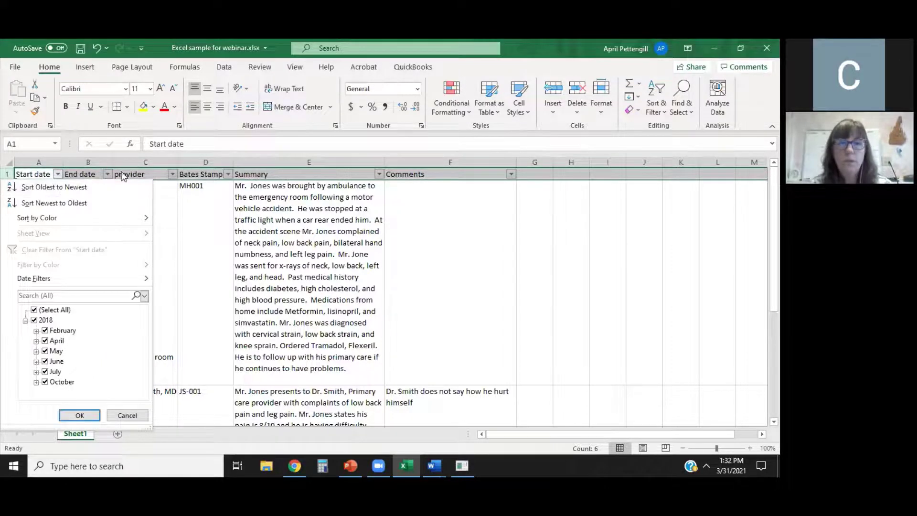
pyautogui.click(174, 176)
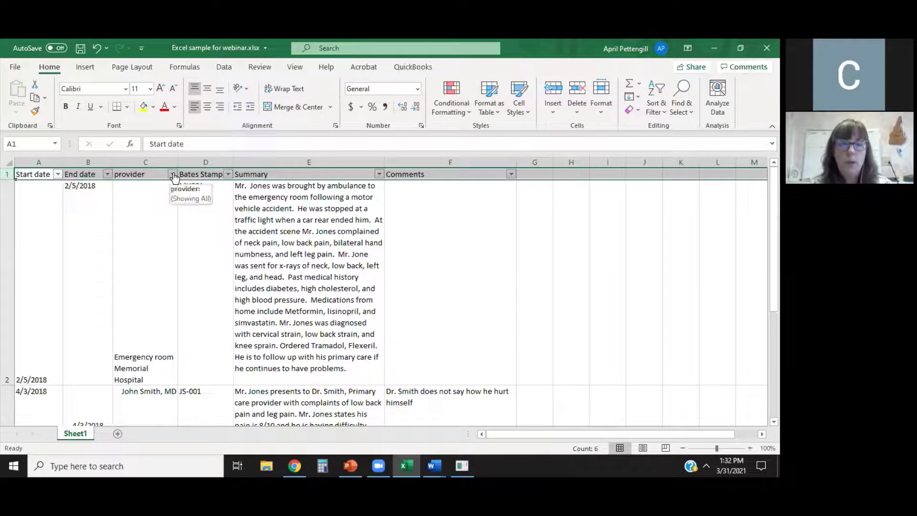
pyautogui.click(173, 175)
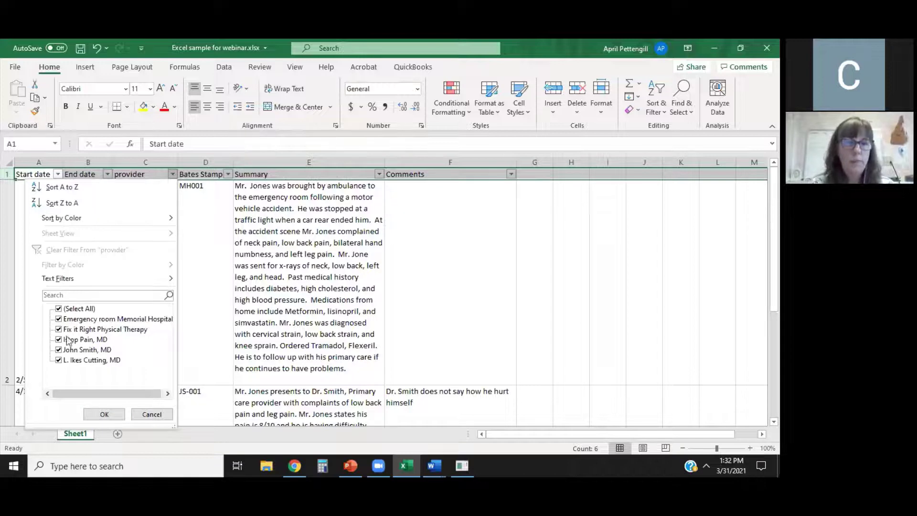
pyautogui.click(59, 309)
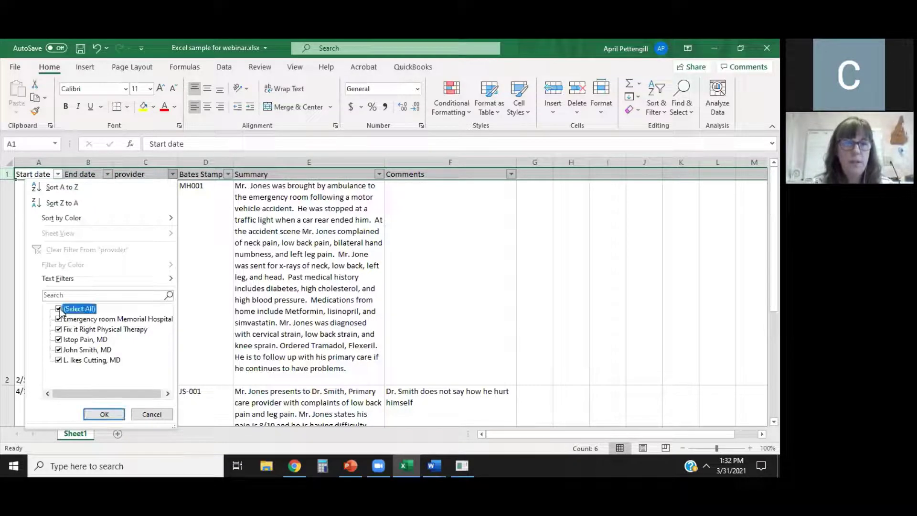
pyautogui.click(58, 340)
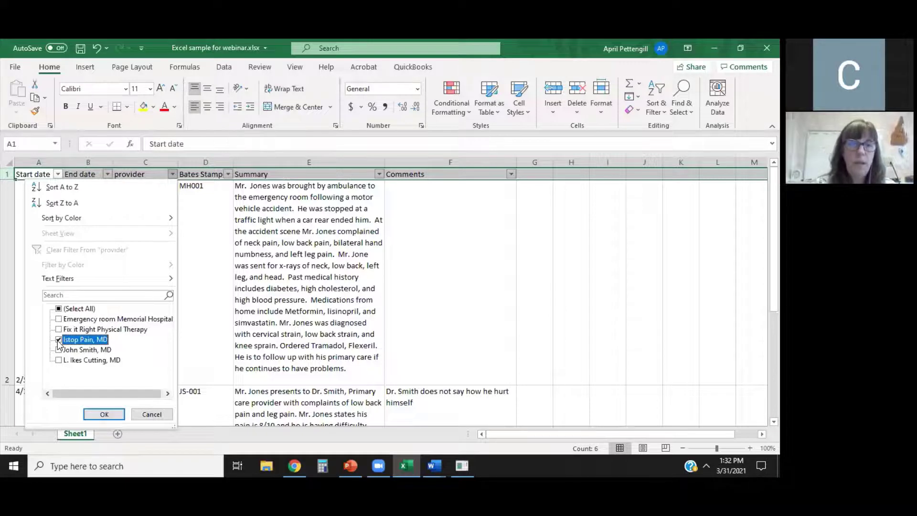
pyautogui.click(106, 413)
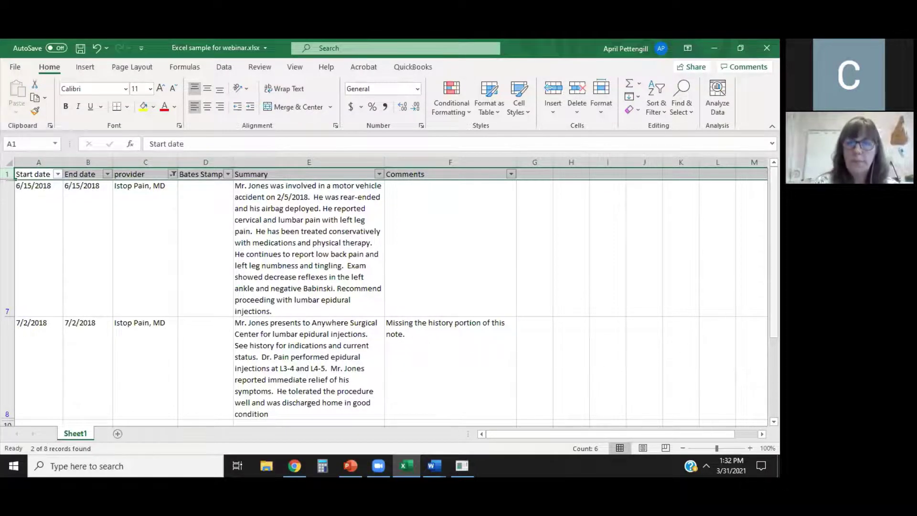
pyautogui.moveTo(774, 308); pyautogui.dragTo(178, 187)
# Change the provider filter to show only the entries of the surgeon, the last provider in the list
pyautogui.click(172, 174)
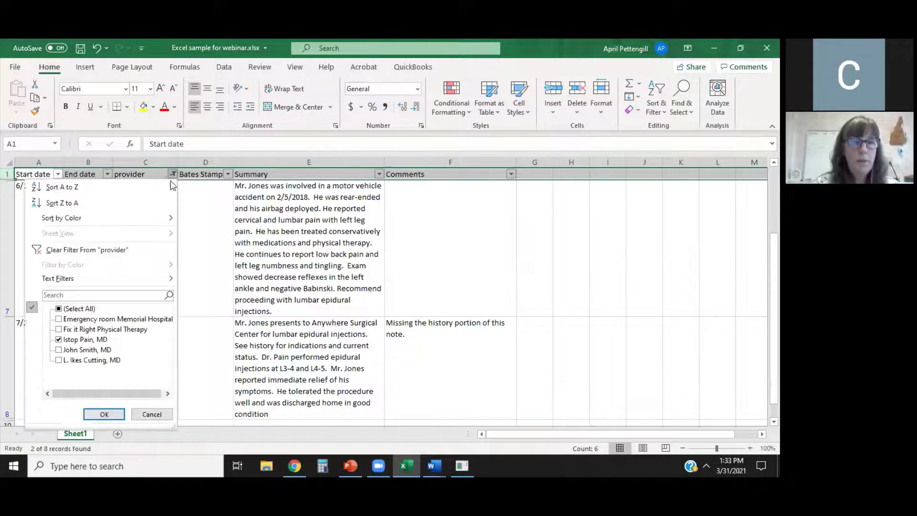
pyautogui.click(59, 309)
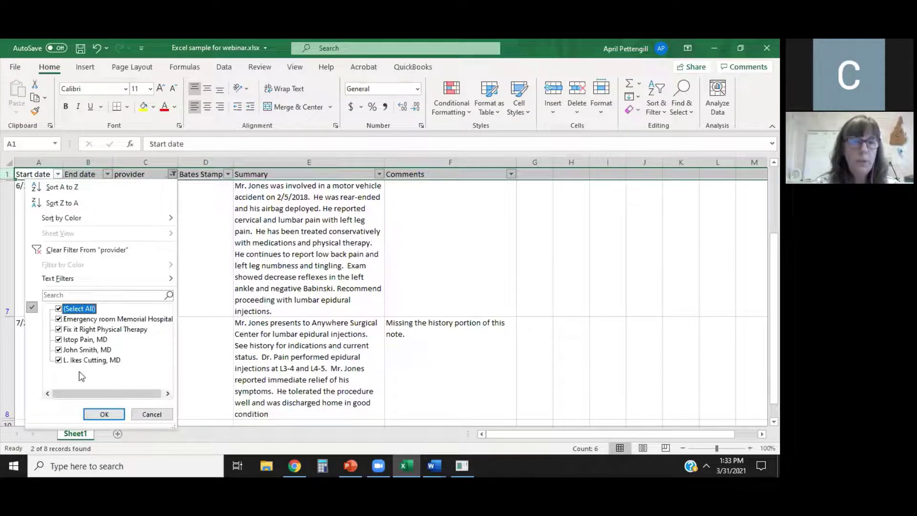
pyautogui.click(58, 360)
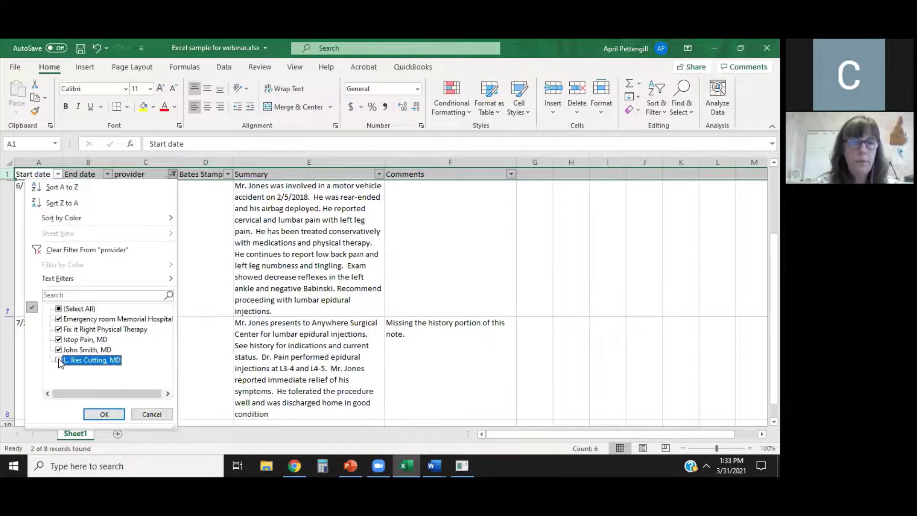
pyautogui.click(58, 309)
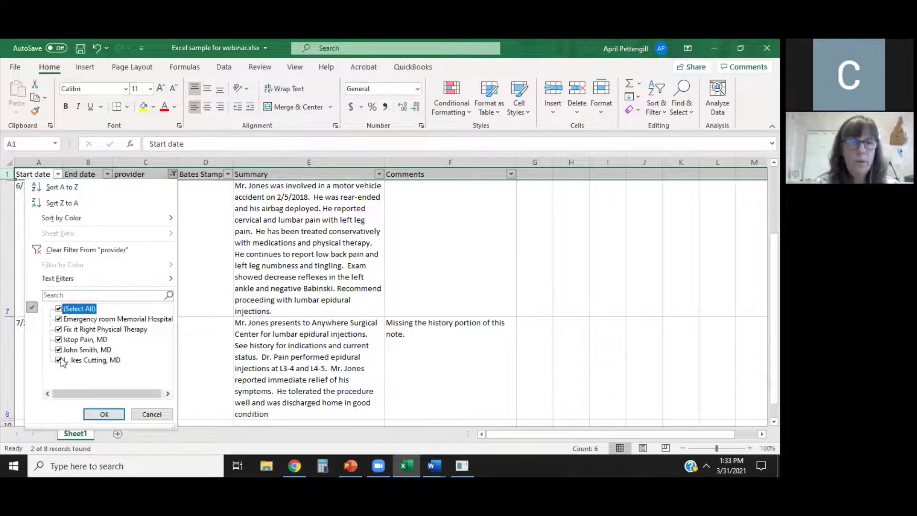
pyautogui.click(58, 308)
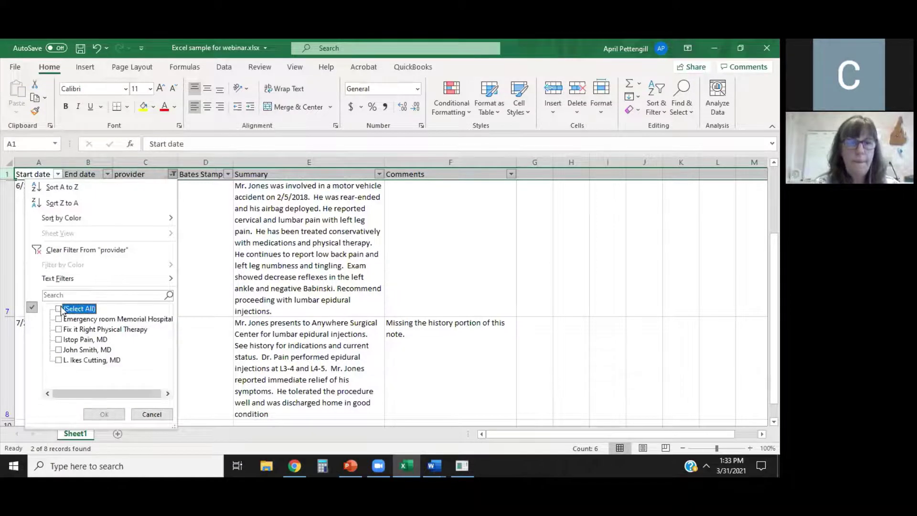
pyautogui.click(59, 360)
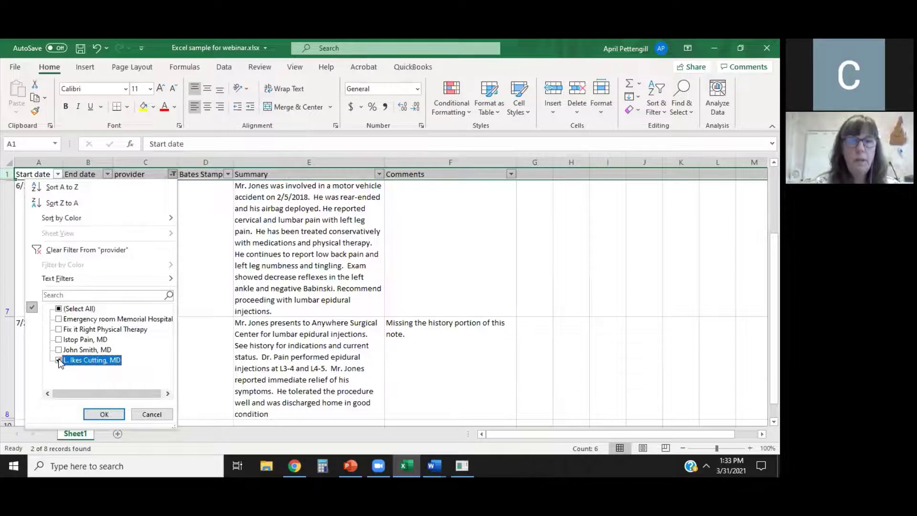
pyautogui.click(102, 415)
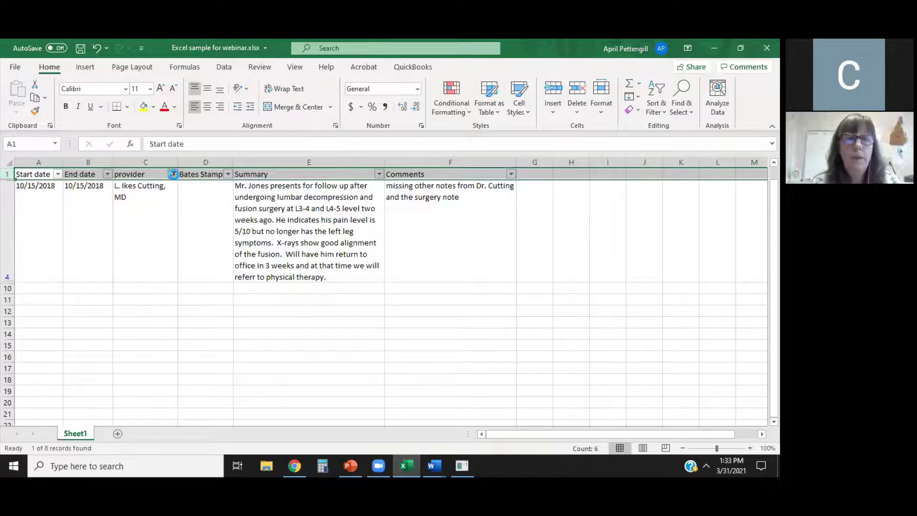
# Select all providers again in the provider filter and close the Excel workbook, saving the changes
pyautogui.click(173, 174)
pyautogui.click(59, 309)
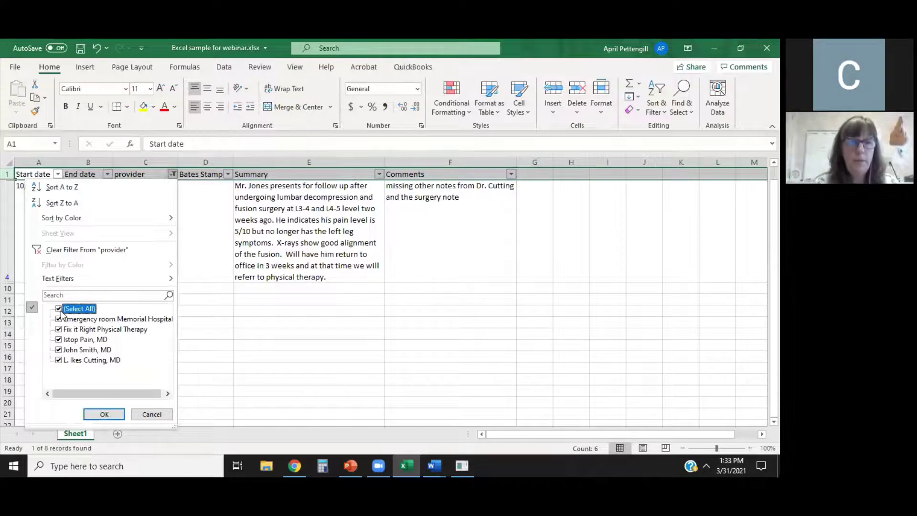
pyautogui.click(105, 414)
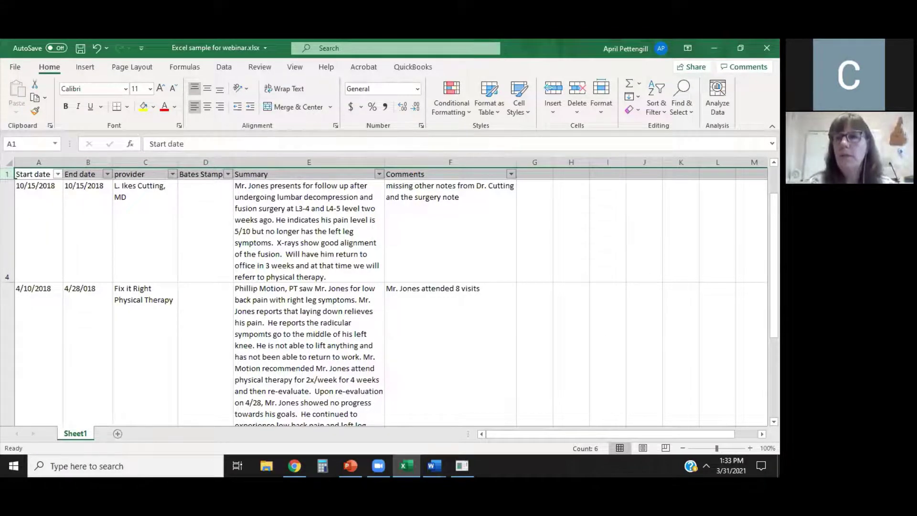
pyautogui.click(766, 48)
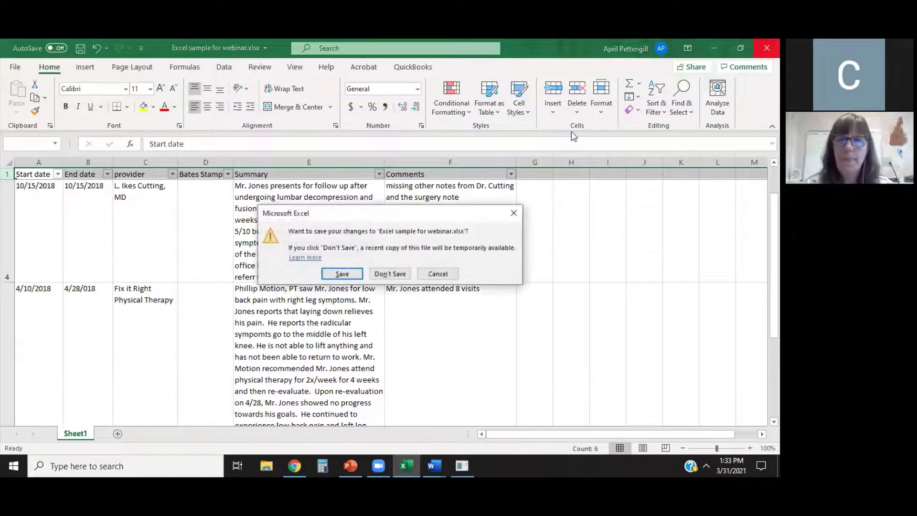
pyautogui.click(342, 274)
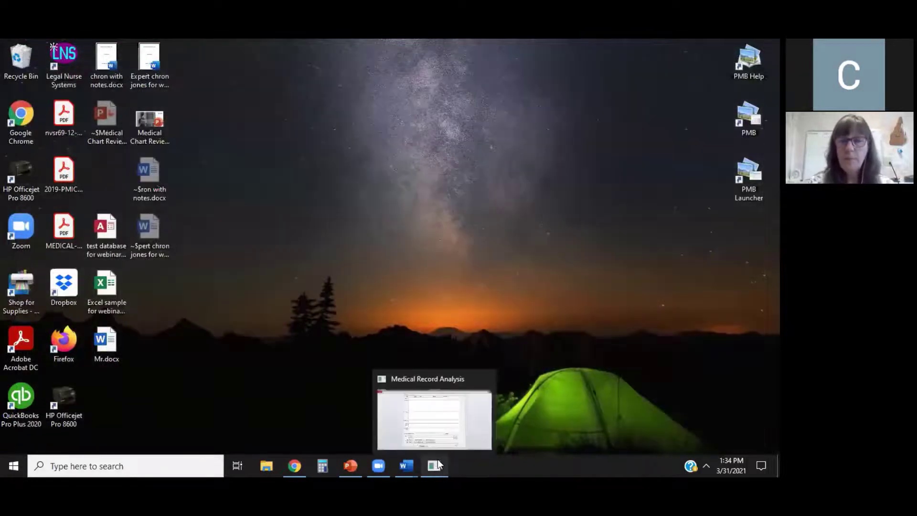
# Switch to the Medical Record Analysis program, view the last medical record entry, and minimize the program
pyautogui.click(439, 464)
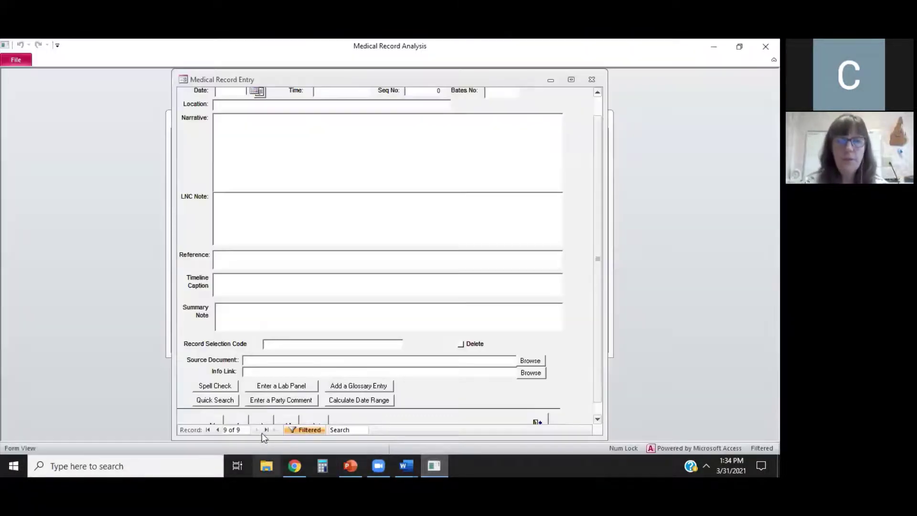
pyautogui.click(265, 430)
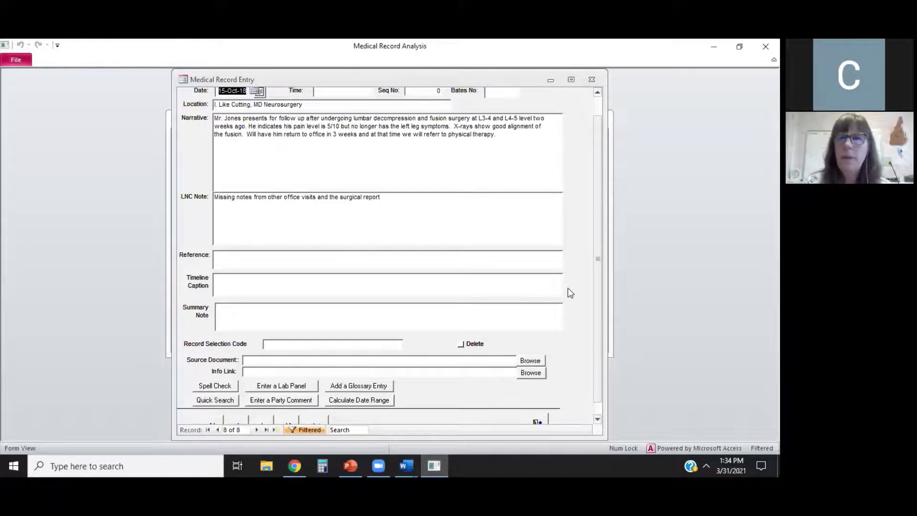
pyautogui.click(714, 46)
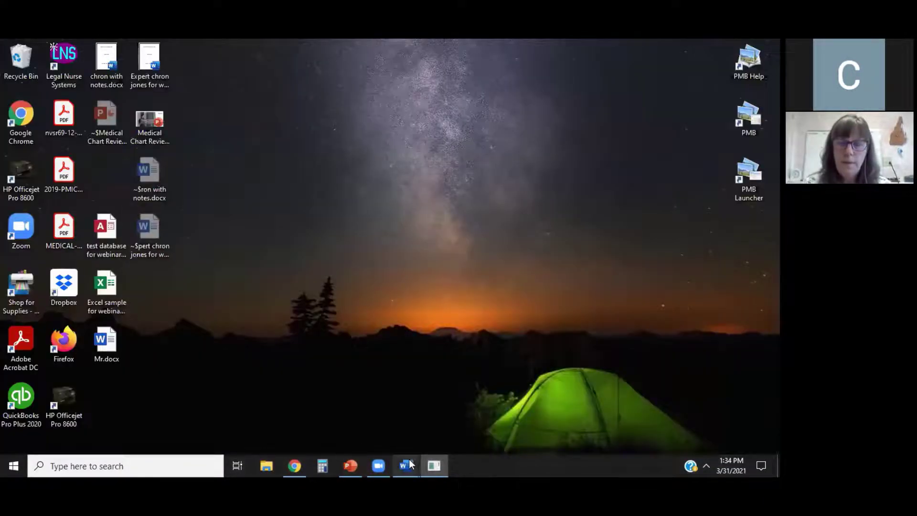
# Switch to chron with notes.docx in Word, review its chronology, and close the document
pyautogui.moveTo(410, 463)
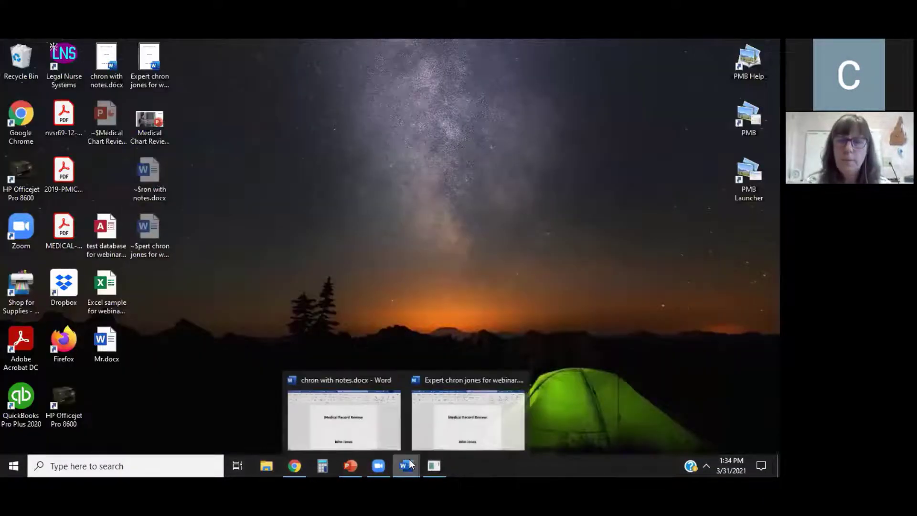
pyautogui.click(355, 414)
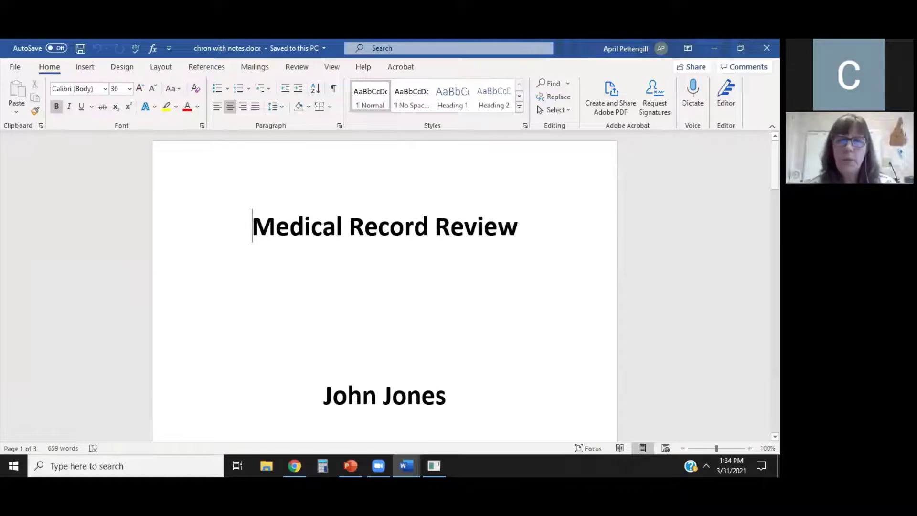
pyautogui.moveTo(775, 164); pyautogui.dragTo(775, 265)
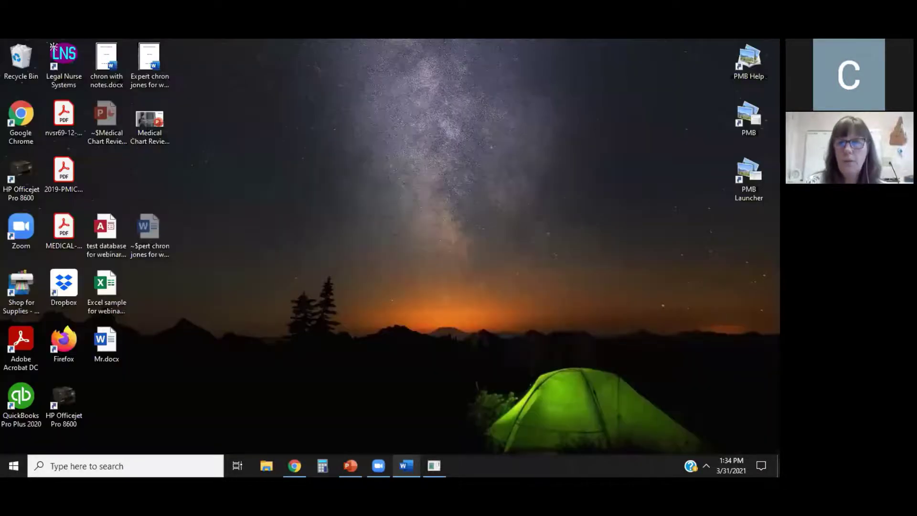
# Bring up the expert chronology document in Word and review its table of dates, providers and visit summaries
pyautogui.click(407, 465)
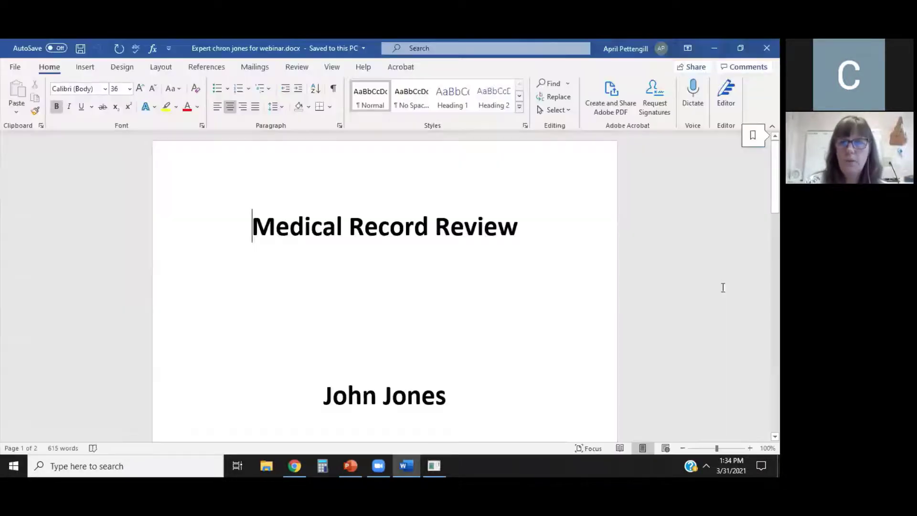
pyautogui.moveTo(774, 186); pyautogui.dragTo(775, 342)
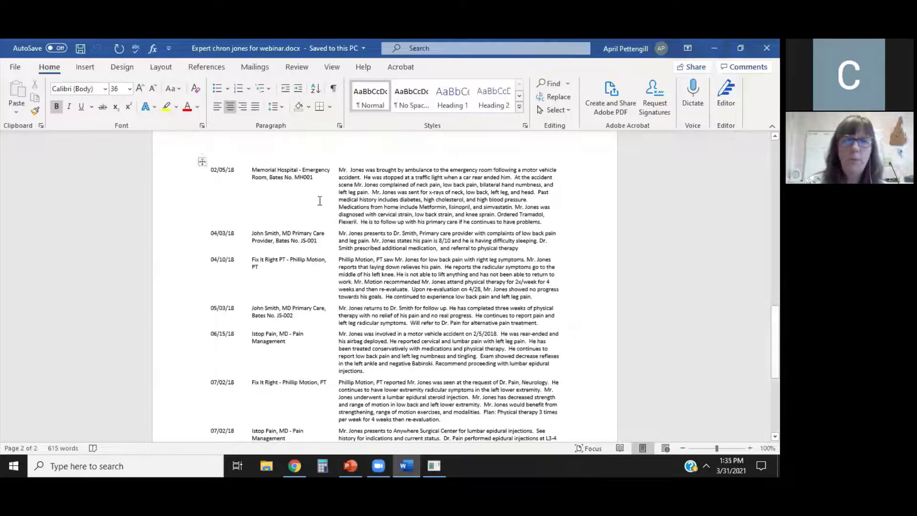
pyautogui.moveTo(247, 162); pyautogui.dragTo(247, 163)
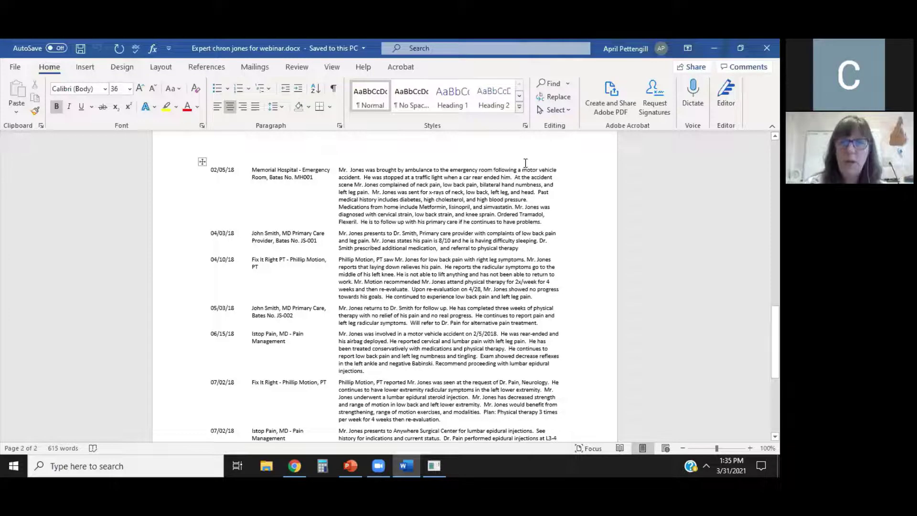
pyautogui.moveTo(432, 456)
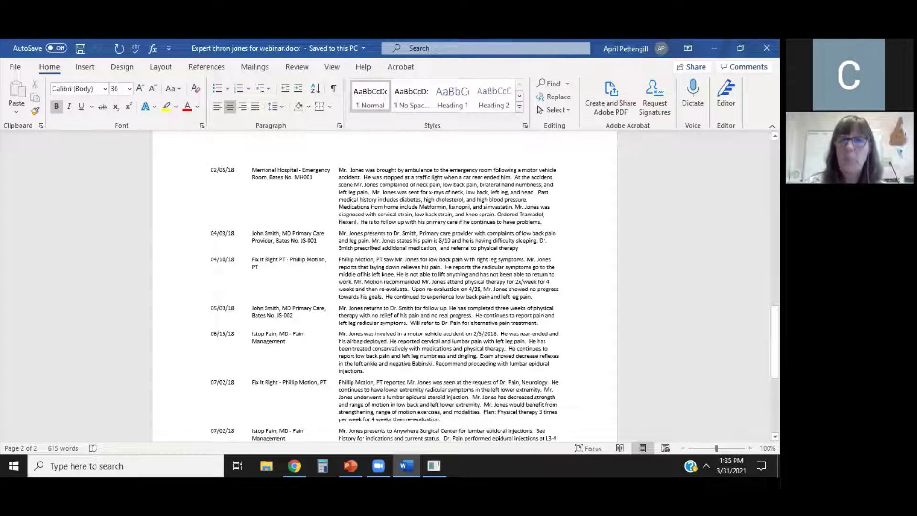
# Minimize Word, switch to PowerPoint, and resume the slide show from the "Examples of how software can help" slide
pyautogui.click(714, 48)
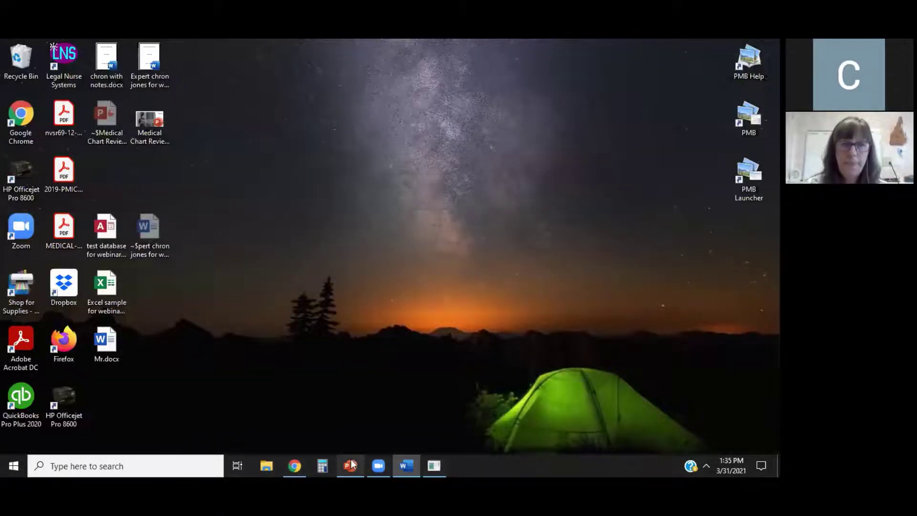
pyautogui.click(351, 462)
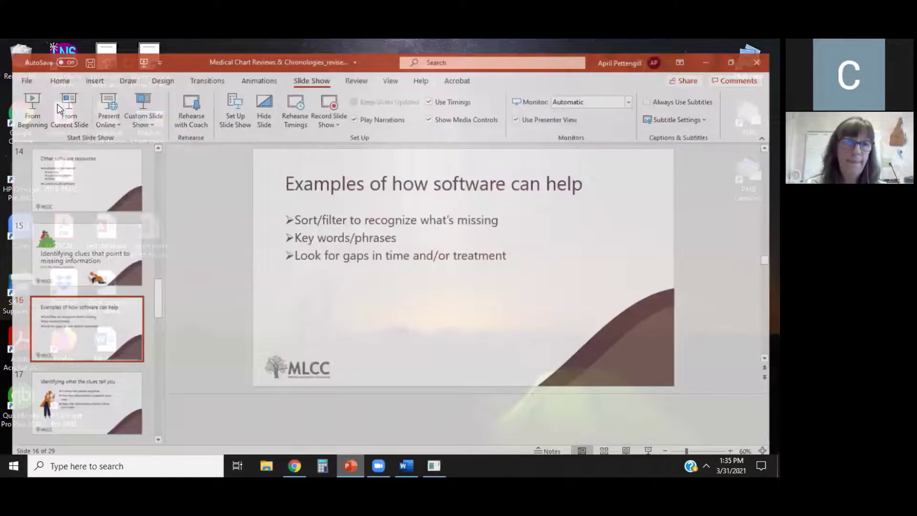
pyautogui.click(57, 104)
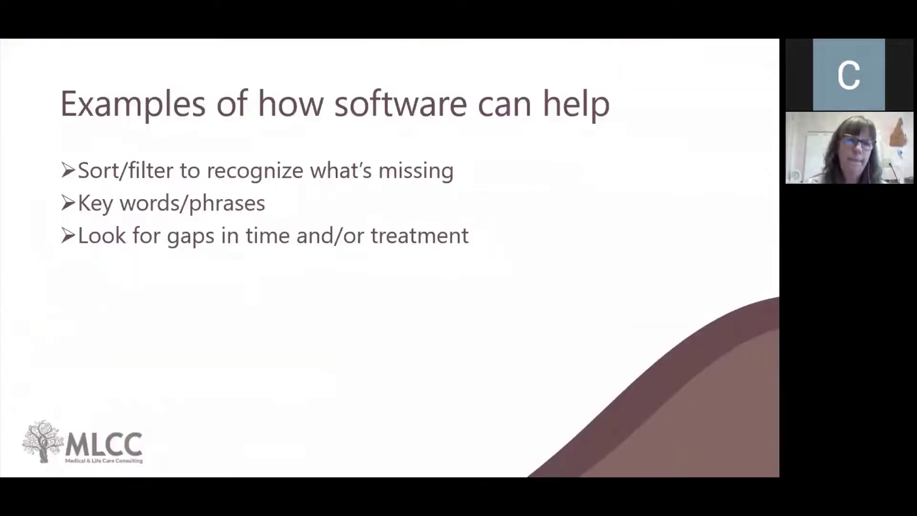